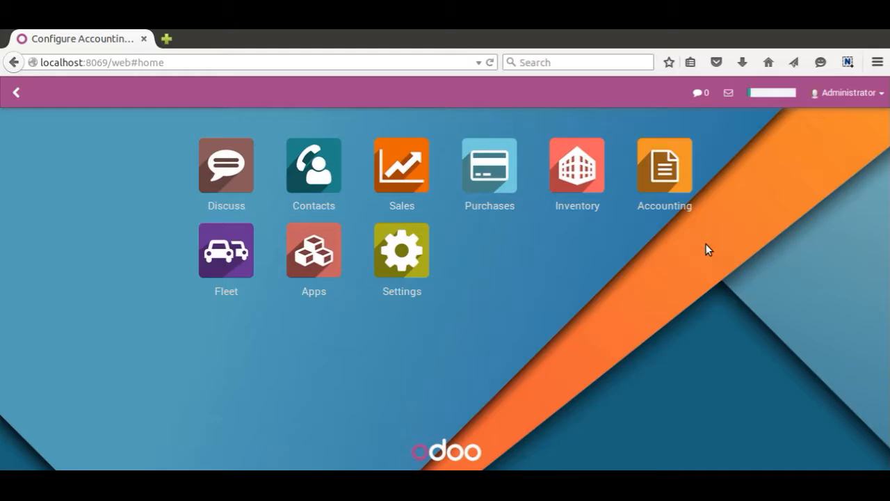
Step: Open the Accounting configuration settings and view the available choices for the default company currency
{"action": "left_click", "coordinate": [670, 175]}
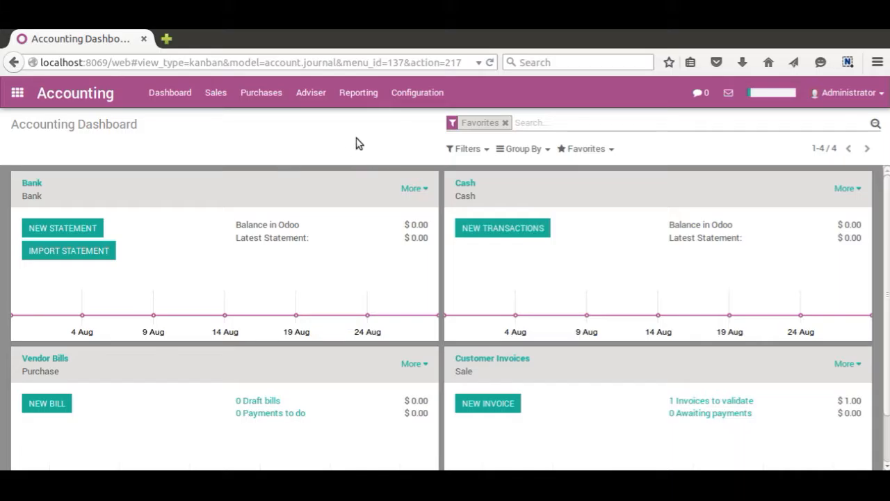
{"action": "left_click", "coordinate": [412, 98]}
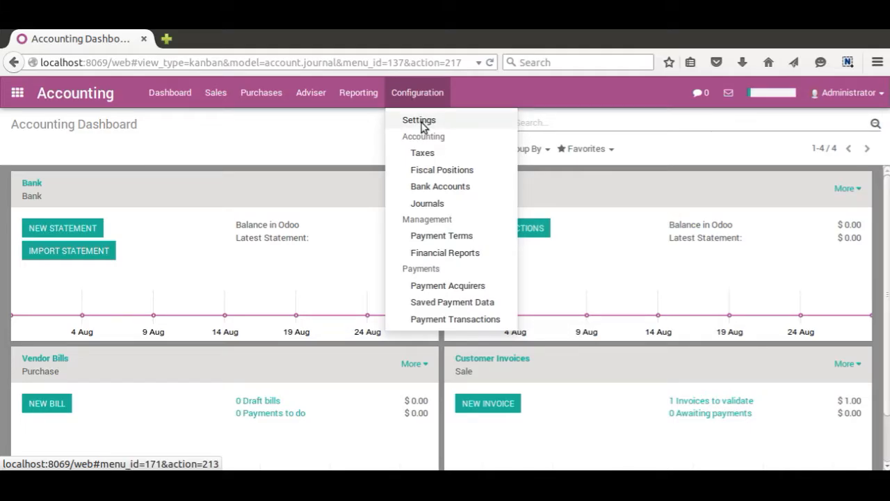
{"action": "left_click", "coordinate": [421, 122]}
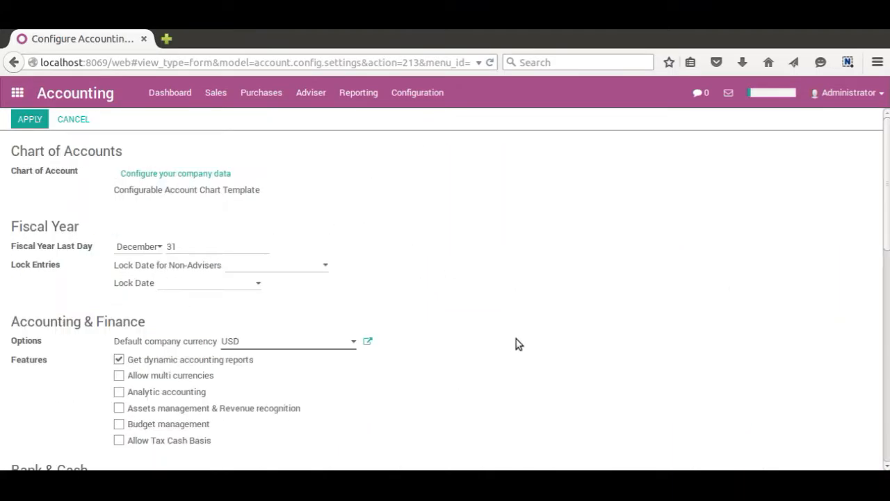
{"action": "scroll", "coordinate": [525, 314], "scroll_direction": "down", "scroll_amount": 1}
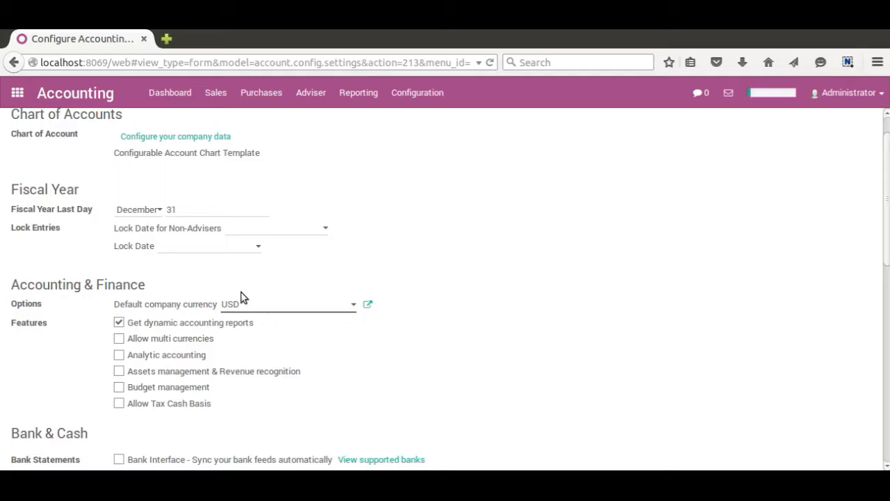
{"action": "left_click", "coordinate": [354, 308]}
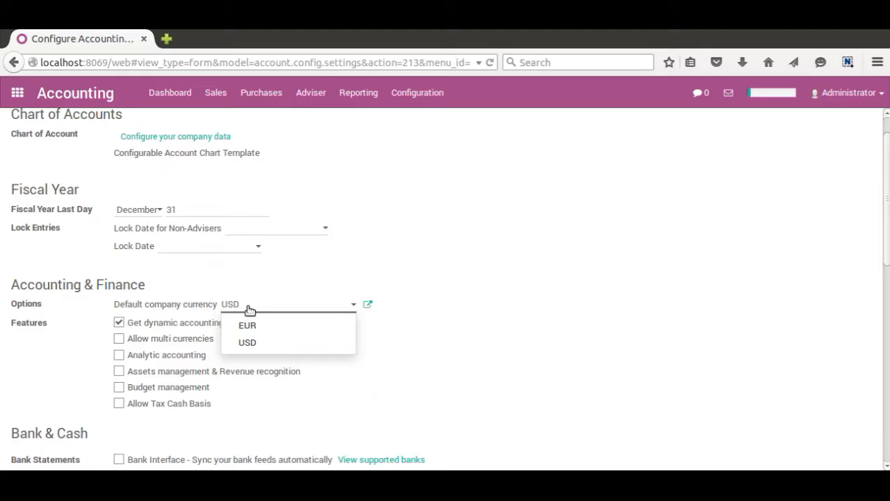
{"action": "left_click", "coordinate": [471, 273]}
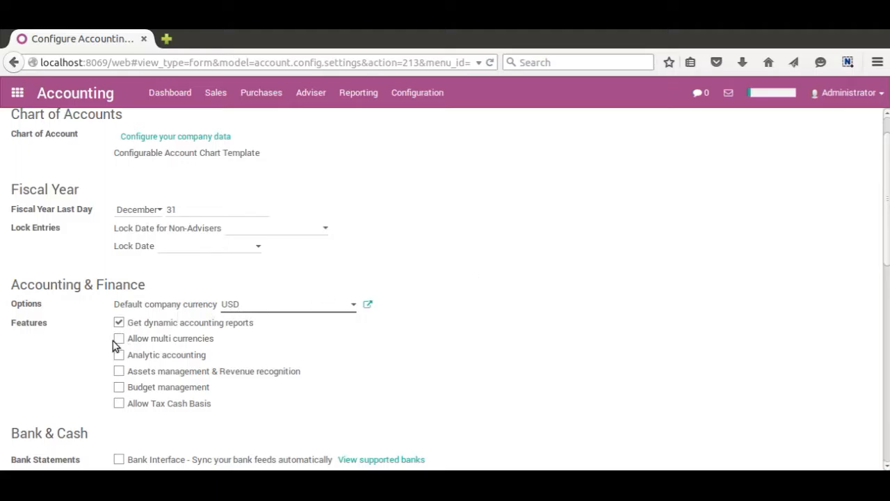
Step: Enable the Allow multi currencies feature under Accounting & Finance
{"action": "scroll", "coordinate": [501, 330], "scroll_direction": "down", "scroll_amount": 1}
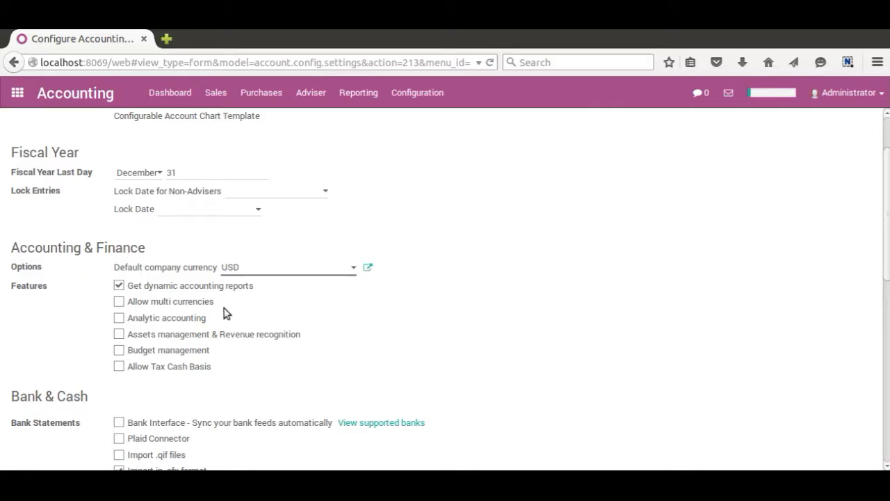
{"action": "left_click", "coordinate": [119, 303]}
{"action": "scroll", "coordinate": [671, 325], "scroll_direction": "down", "scroll_amount": 1}
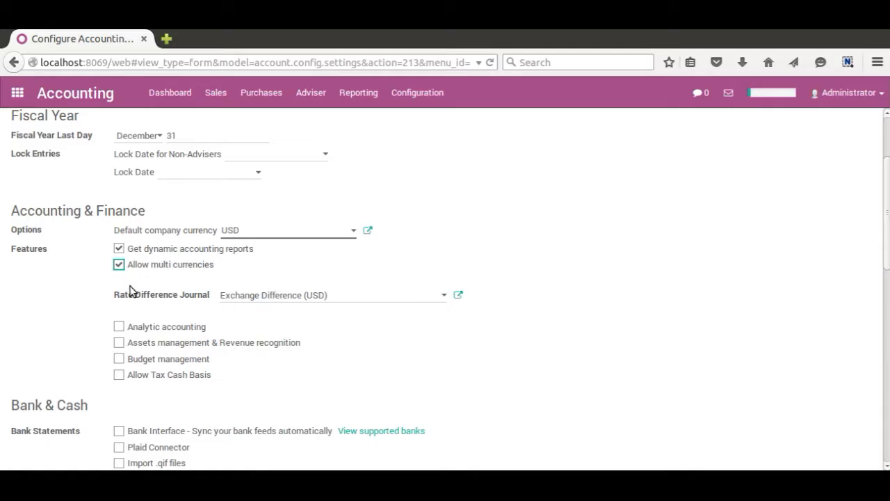
{"action": "left_click", "coordinate": [118, 267]}
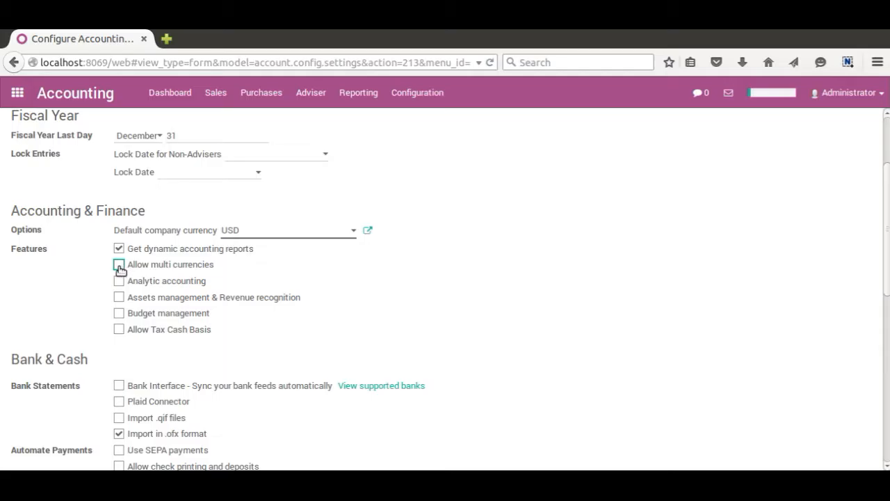
{"action": "left_click", "coordinate": [119, 267]}
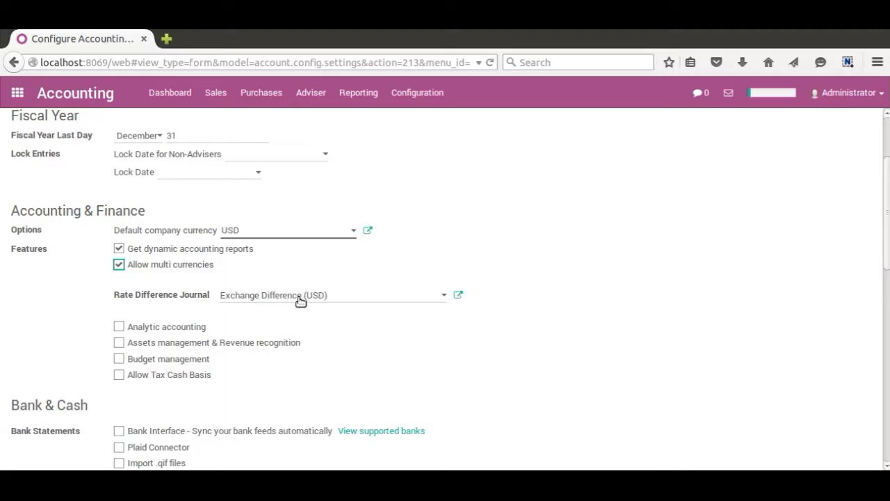
Step: Check the rate difference journal choices, keep Exchange Difference (USD), and apply the accounting settings
{"action": "left_click", "coordinate": [444, 296]}
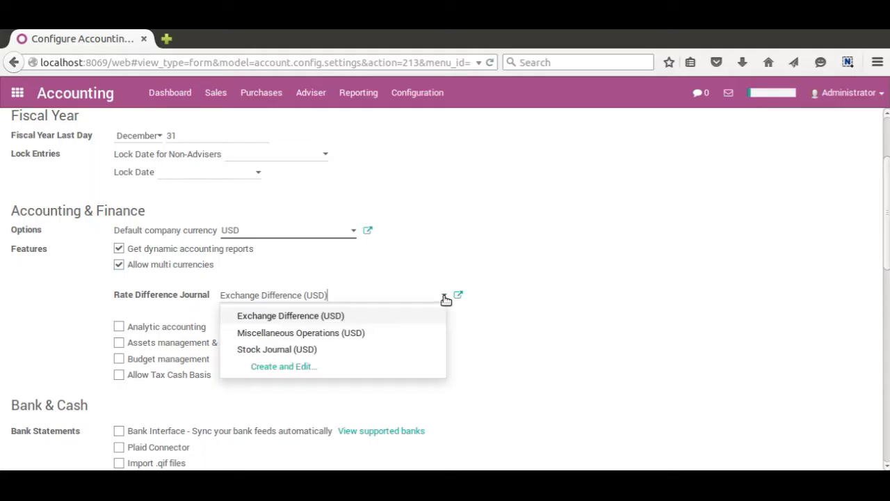
{"action": "left_click", "coordinate": [572, 268]}
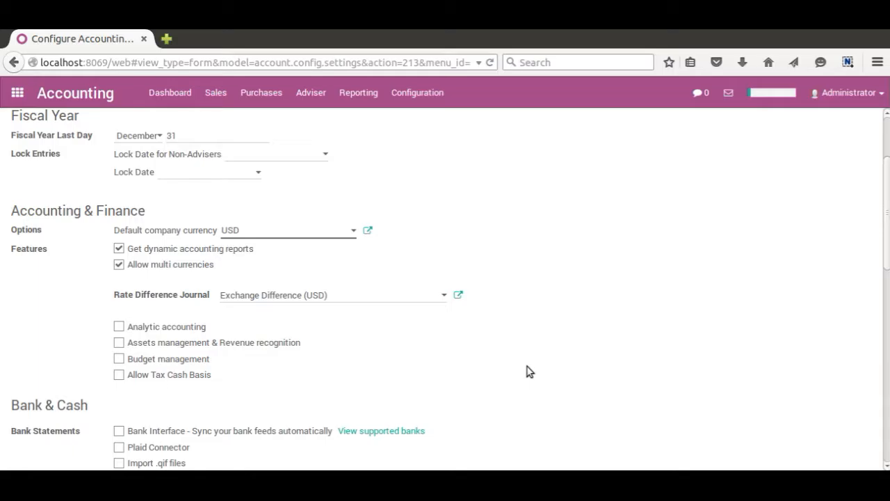
{"action": "scroll", "coordinate": [527, 366], "scroll_direction": "up", "scroll_amount": 3}
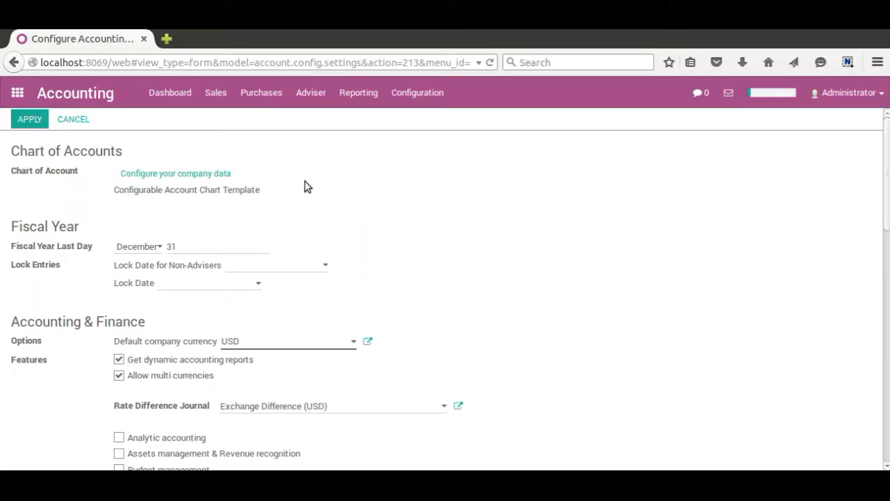
{"action": "left_click", "coordinate": [28, 118]}
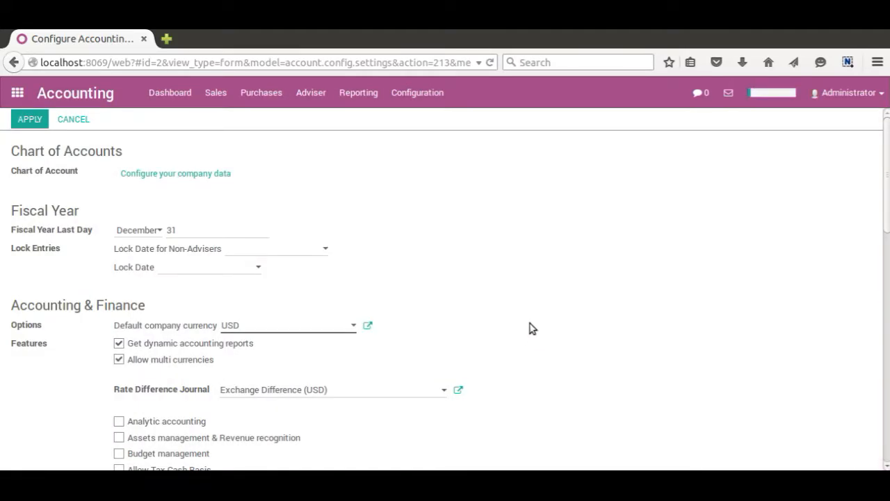
Step: Open the multi-currency Currencies list and search it for usd to check its active status
{"action": "left_click", "coordinate": [419, 96]}
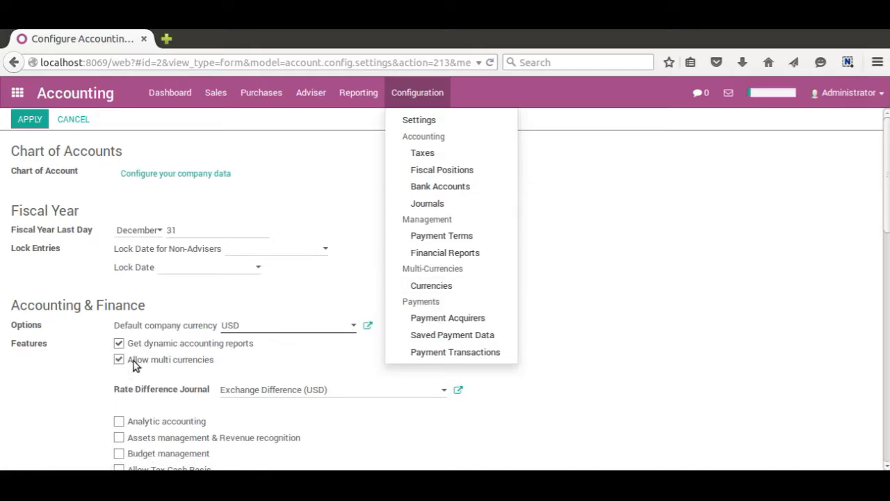
{"action": "left_click", "coordinate": [432, 286]}
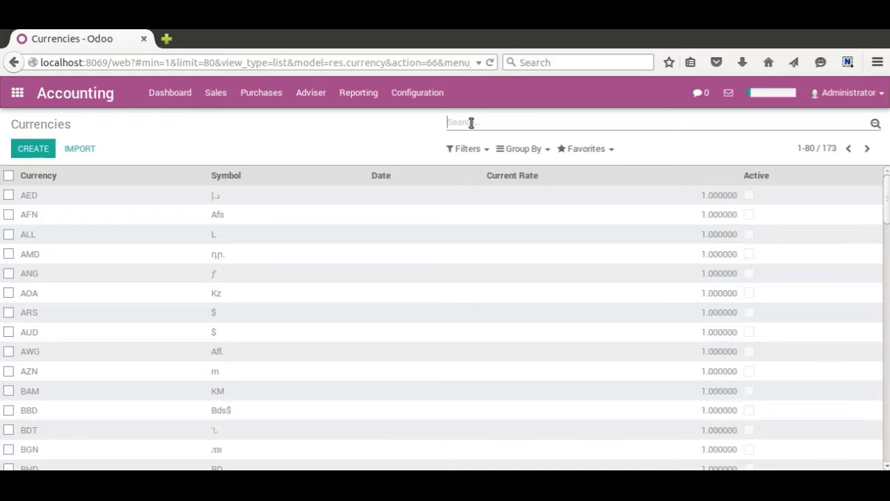
{"action": "type", "text": "u"}
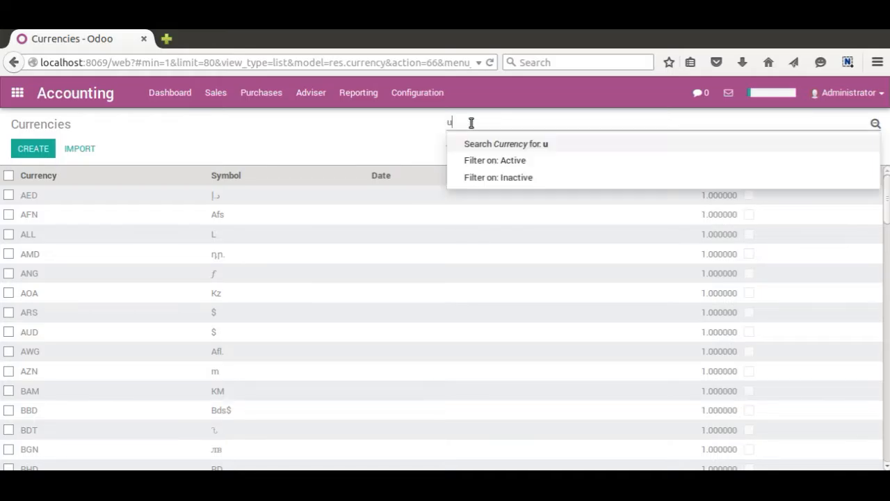
{"action": "type", "text": "sd"}
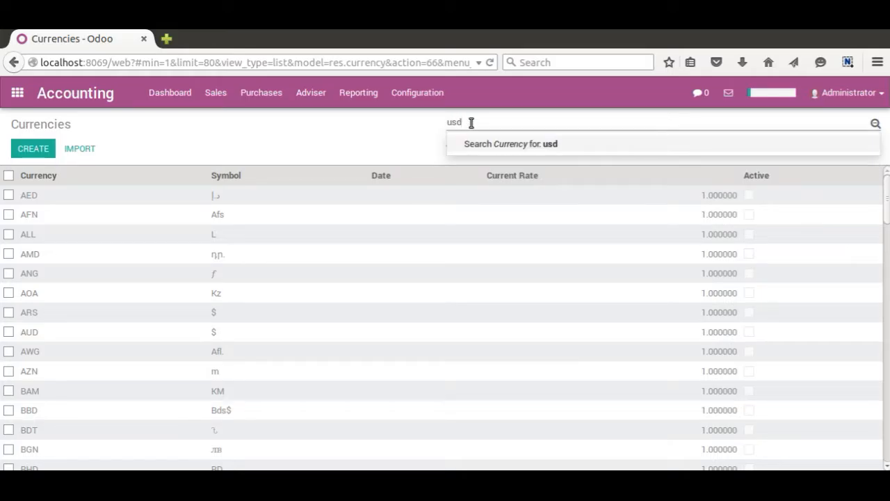
{"action": "left_click", "coordinate": [478, 147]}
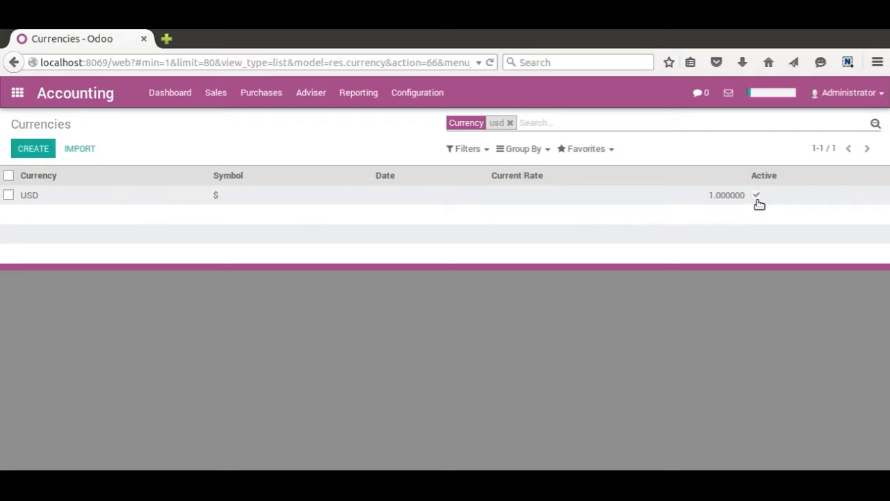
Step: Replace the usd filter with a currency search for eur to check its active status
{"action": "left_click", "coordinate": [511, 122]}
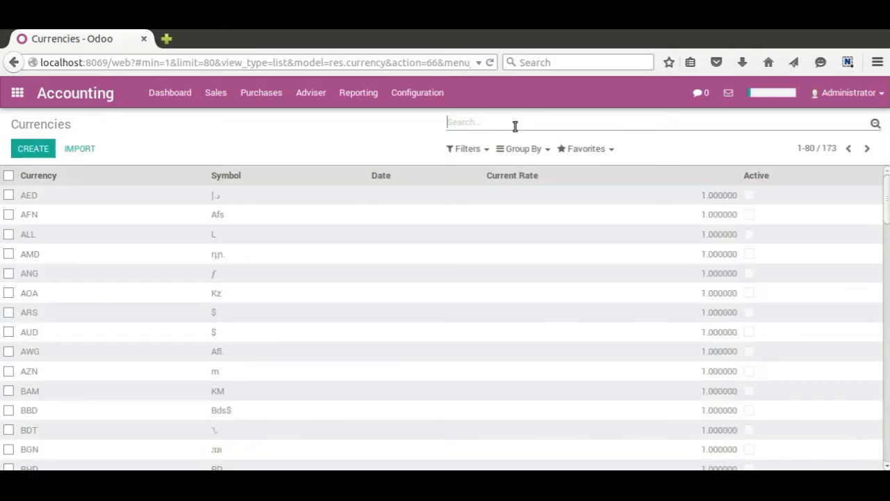
{"action": "type", "text": "eur"}
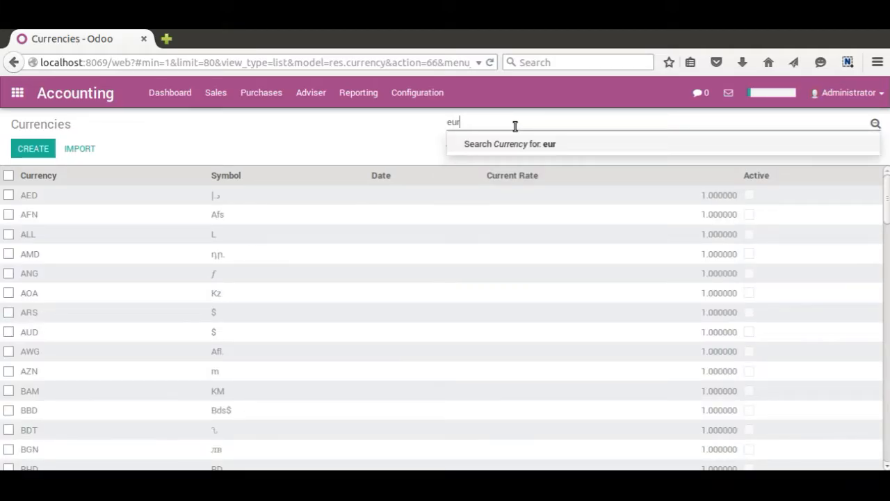
{"action": "left_click", "coordinate": [511, 146]}
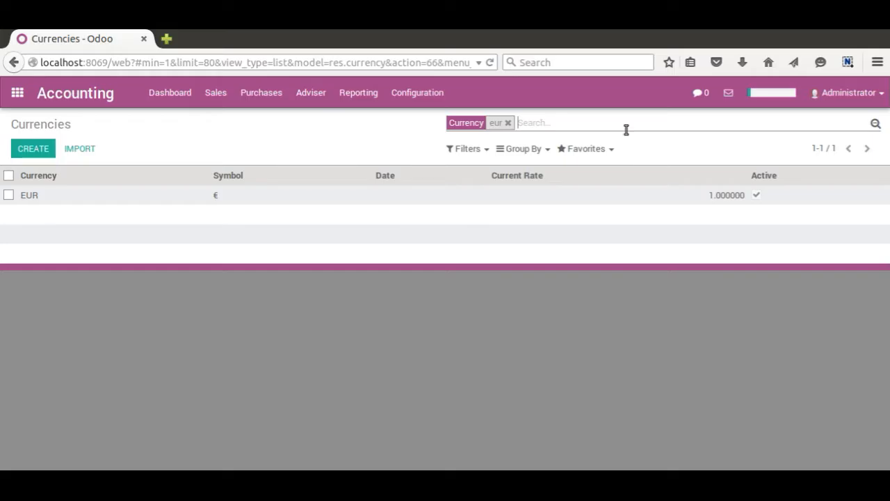
Step: Replace the eur filter with a currency search for ngn and open the NGN record
{"action": "left_click", "coordinate": [508, 123]}
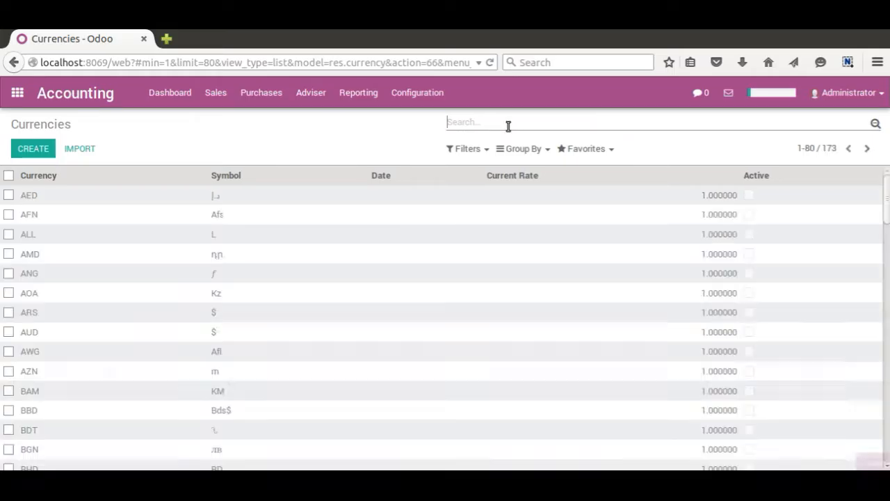
{"action": "type", "text": "ngn"}
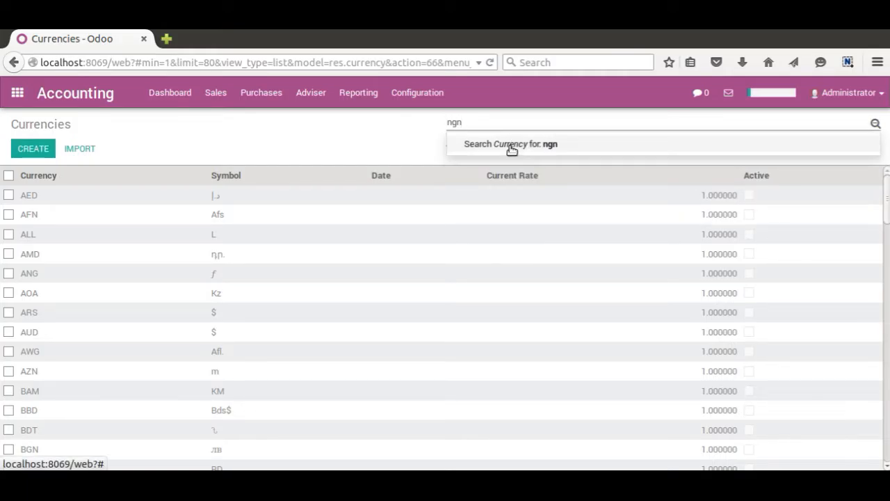
{"action": "left_click", "coordinate": [512, 145]}
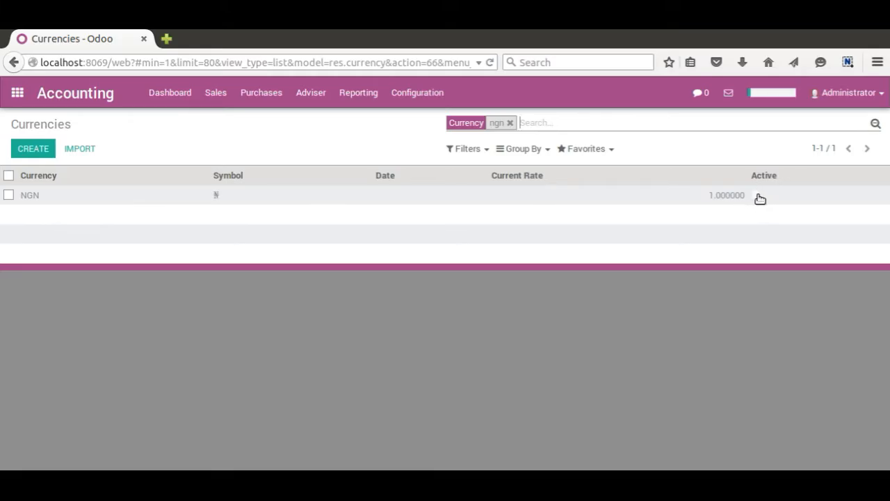
{"action": "mouse_move", "coordinate": [733, 201]}
{"action": "left_click", "coordinate": [98, 202]}
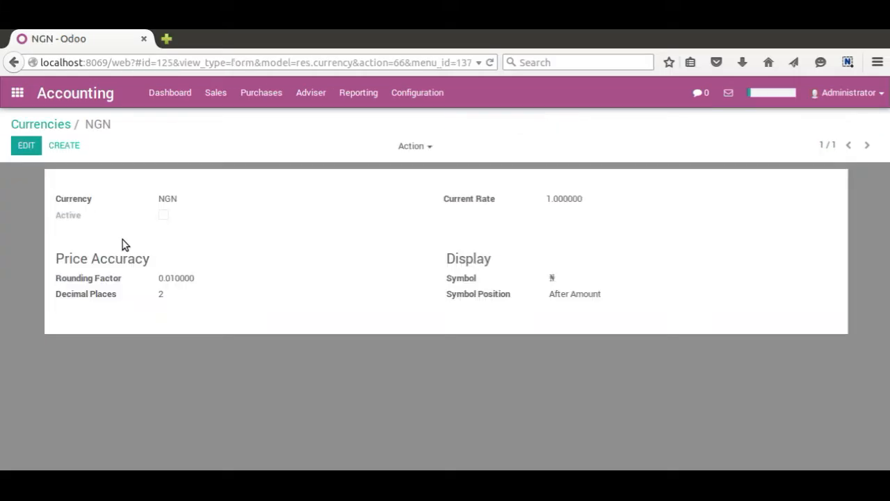
Step: Edit the NGN currency to make it active, set its symbol position to Before Amount, and save it
{"action": "left_click", "coordinate": [27, 148]}
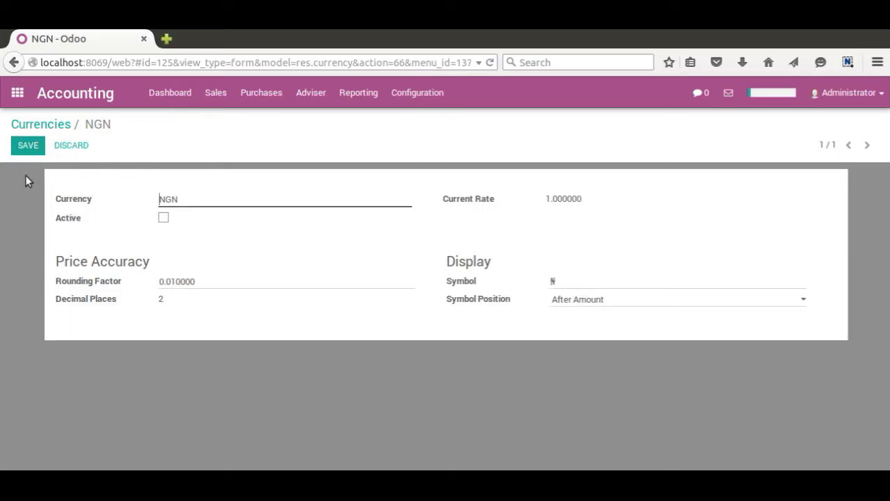
{"action": "left_click", "coordinate": [163, 217]}
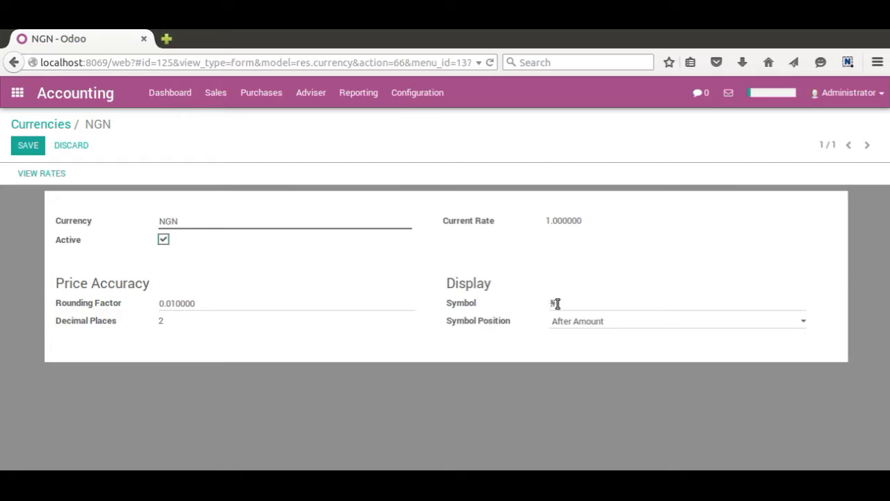
{"action": "left_click", "coordinate": [592, 325]}
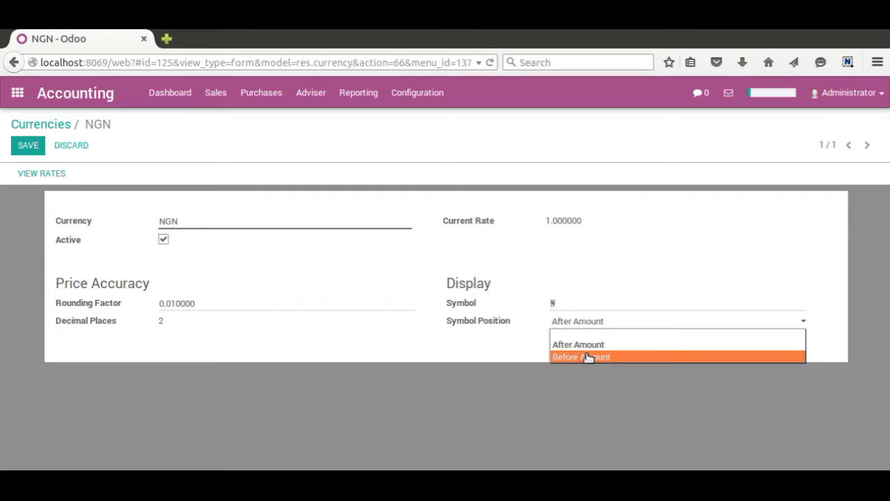
{"action": "left_click", "coordinate": [586, 356]}
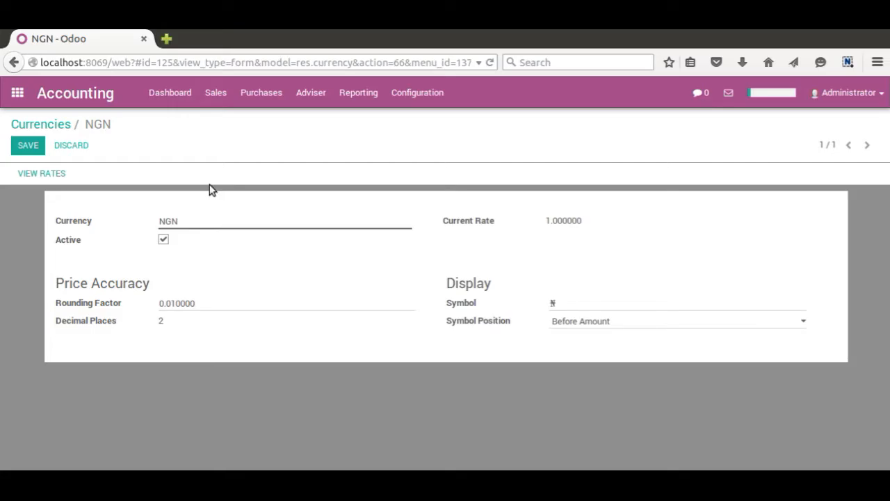
{"action": "left_click", "coordinate": [26, 146]}
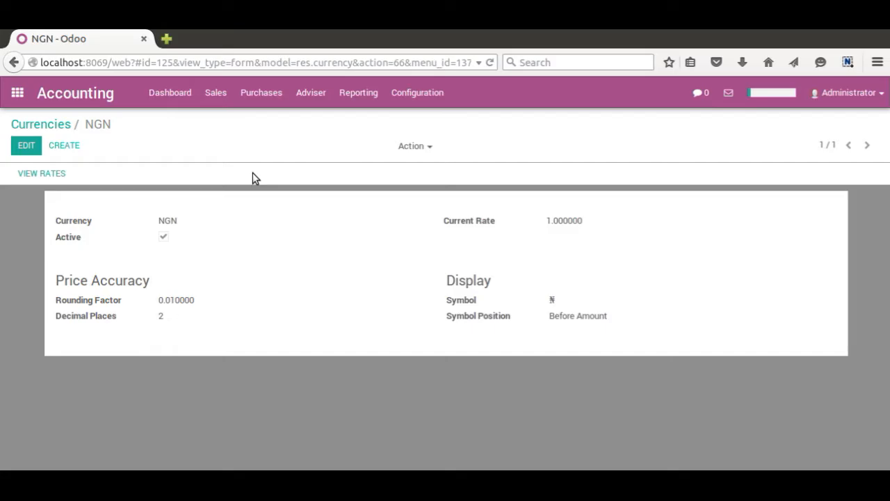
Step: Return to the Currencies list, clear the ngn filter, and search for the eur currency
{"action": "left_click", "coordinate": [48, 125]}
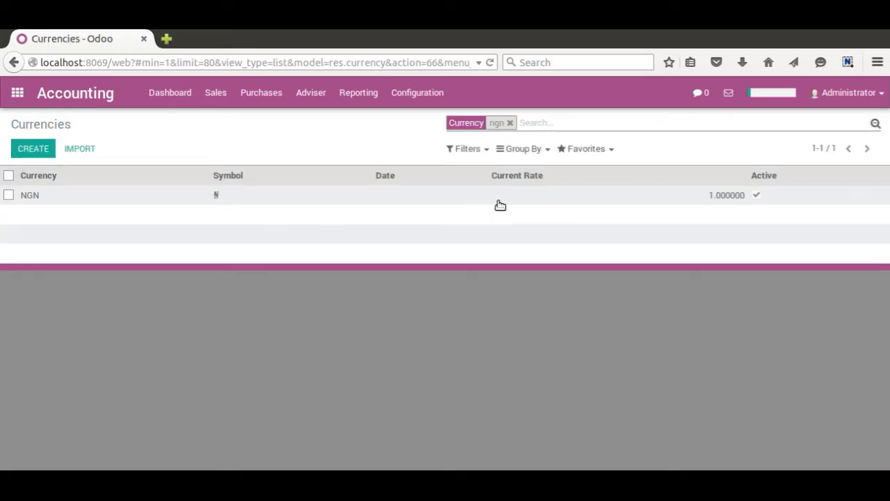
{"action": "left_click", "coordinate": [510, 123]}
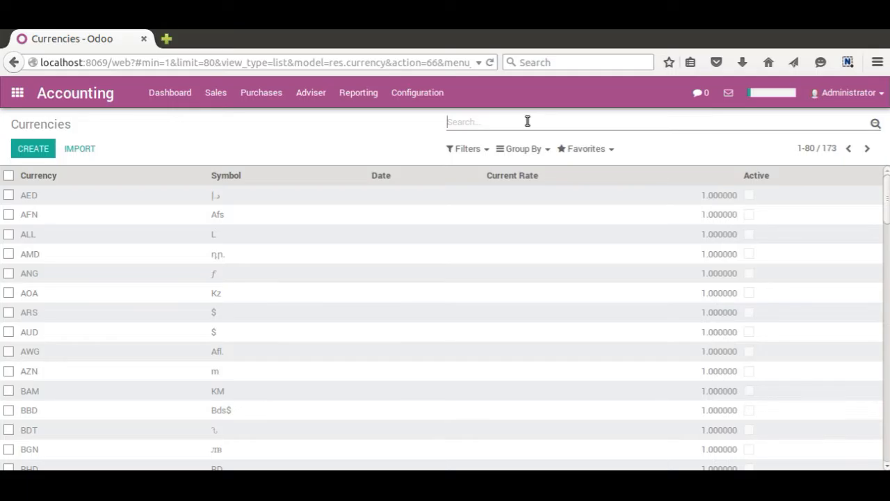
{"action": "type", "text": "eur"}
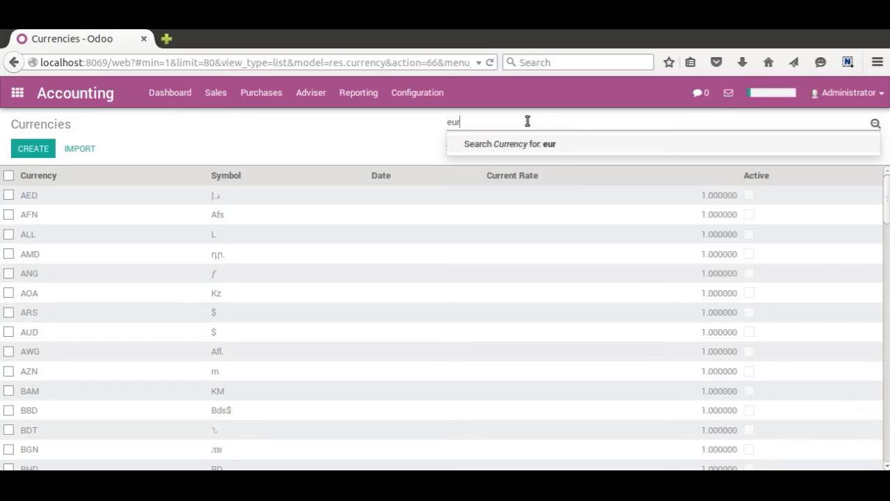
{"action": "left_click", "coordinate": [530, 146]}
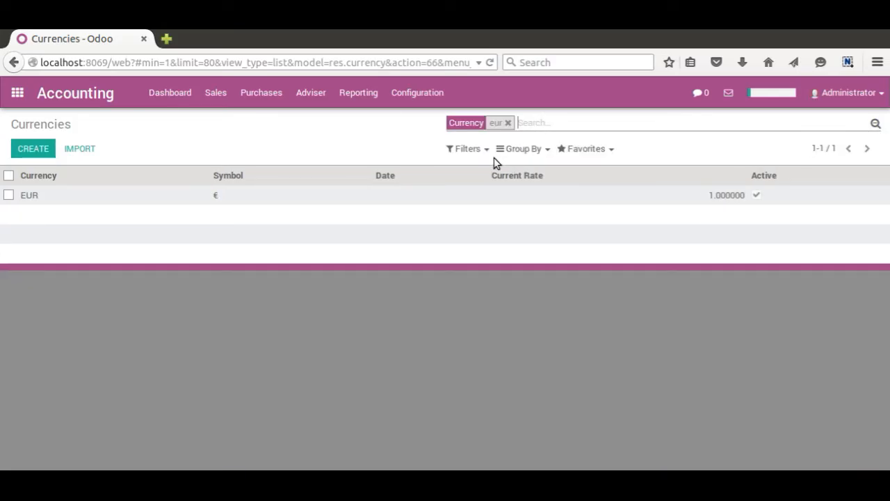
Step: Open the EUR currency record, make it inactive, and save the change
{"action": "left_click", "coordinate": [104, 196]}
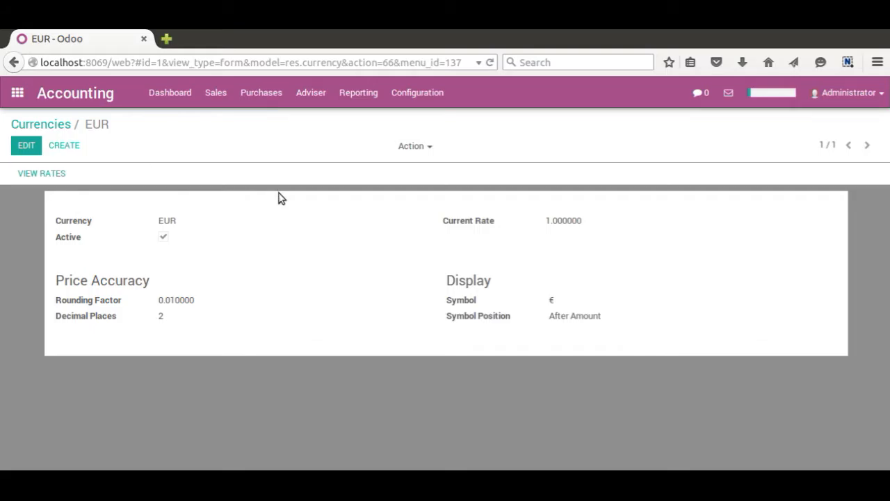
{"action": "left_click", "coordinate": [25, 146]}
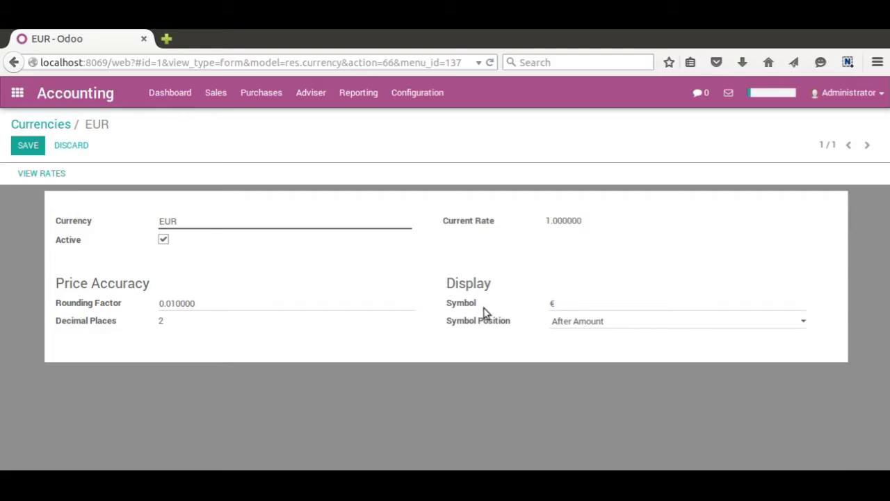
{"action": "left_click", "coordinate": [164, 240]}
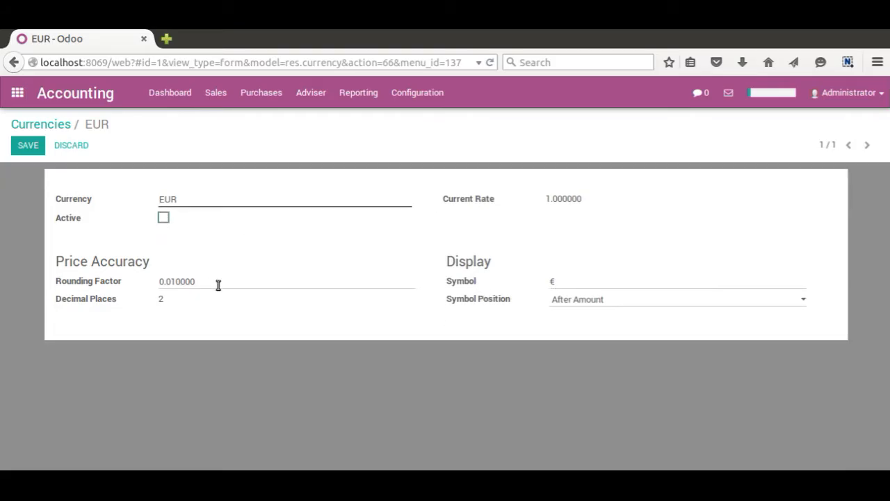
{"action": "left_click", "coordinate": [29, 148]}
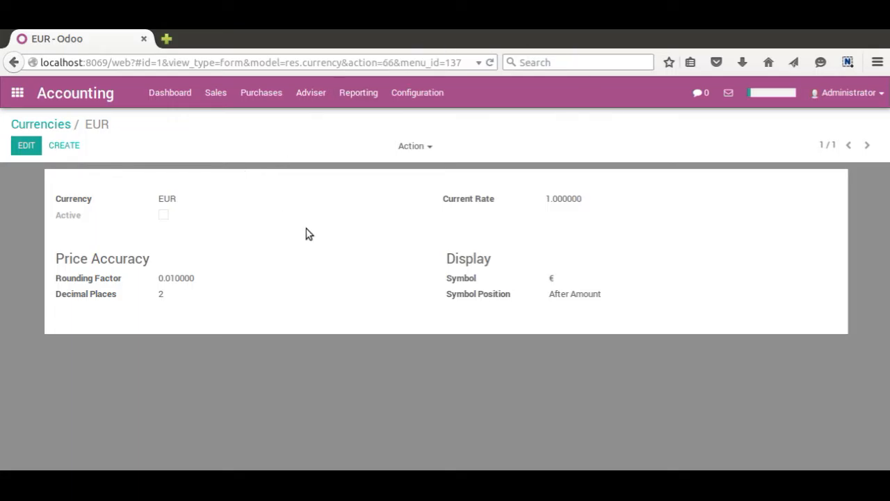
Step: In the Accounting settings, check the available default company currencies, set the default to NGN, and apply the settings
{"action": "left_click", "coordinate": [419, 96]}
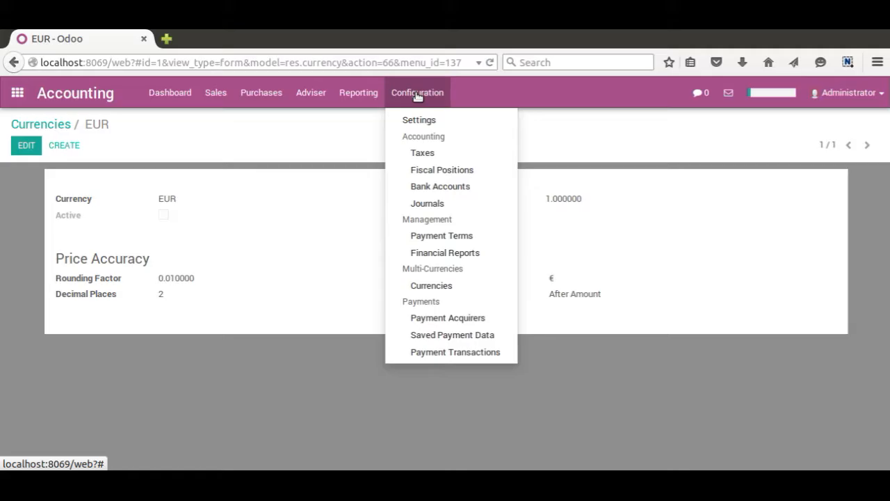
{"action": "left_click", "coordinate": [420, 121]}
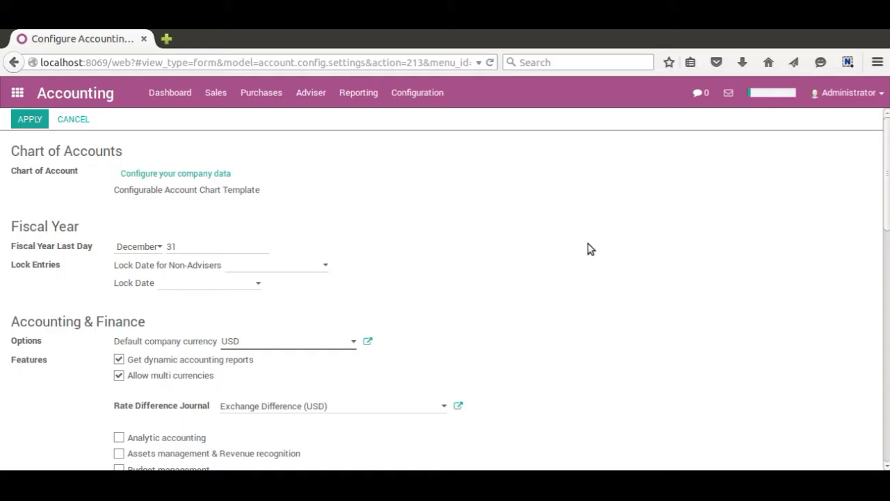
{"action": "scroll", "coordinate": [578, 253], "scroll_direction": "down", "scroll_amount": 1}
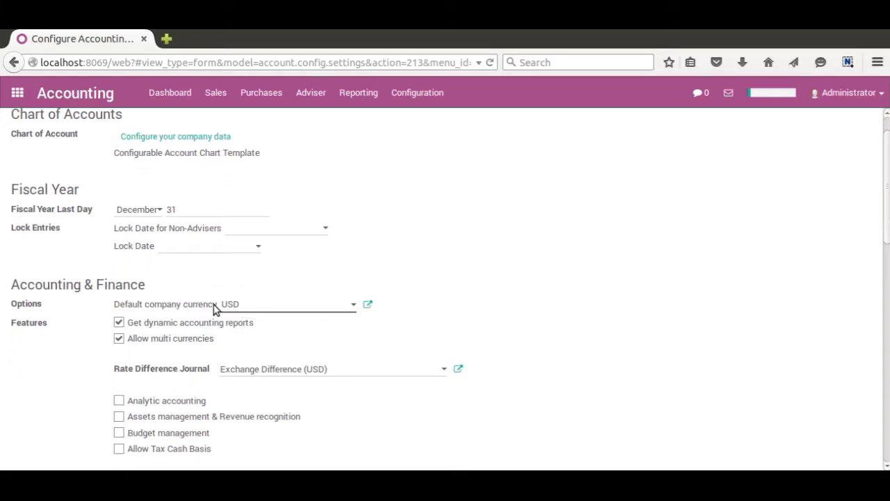
{"action": "left_click", "coordinate": [233, 308]}
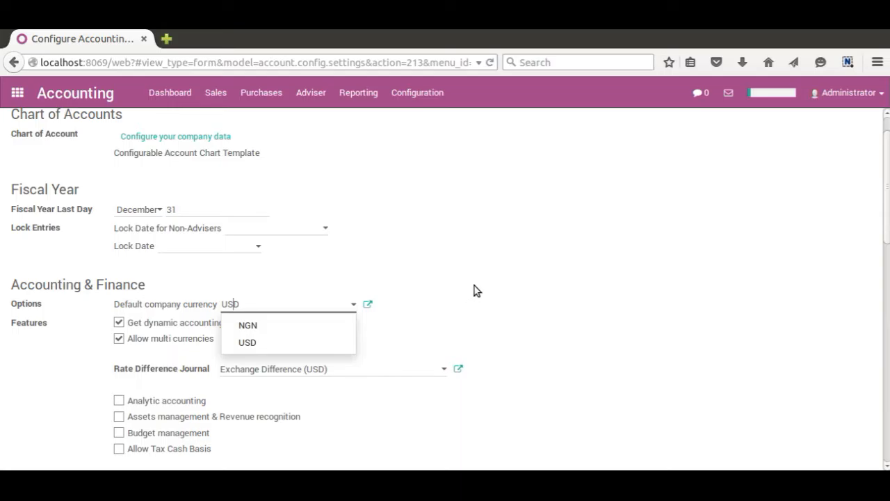
{"action": "left_click", "coordinate": [494, 264]}
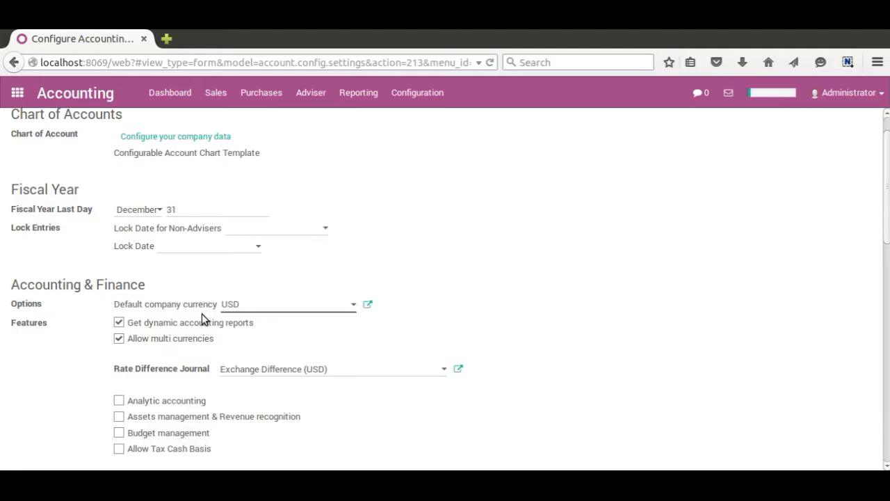
{"action": "left_click", "coordinate": [239, 307]}
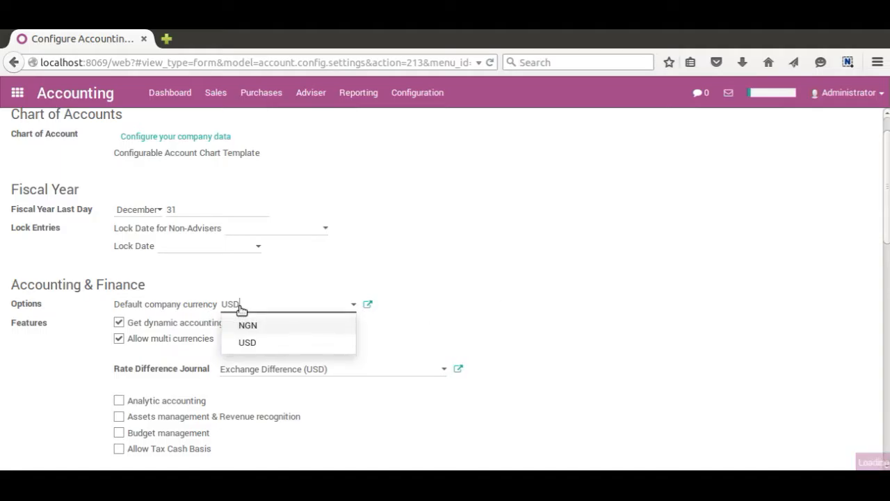
{"action": "left_click", "coordinate": [515, 309]}
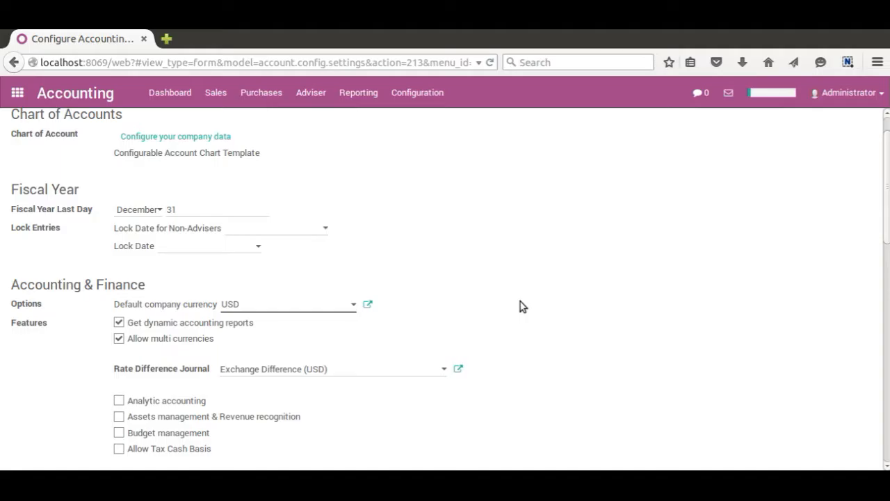
{"action": "left_click", "coordinate": [281, 311]}
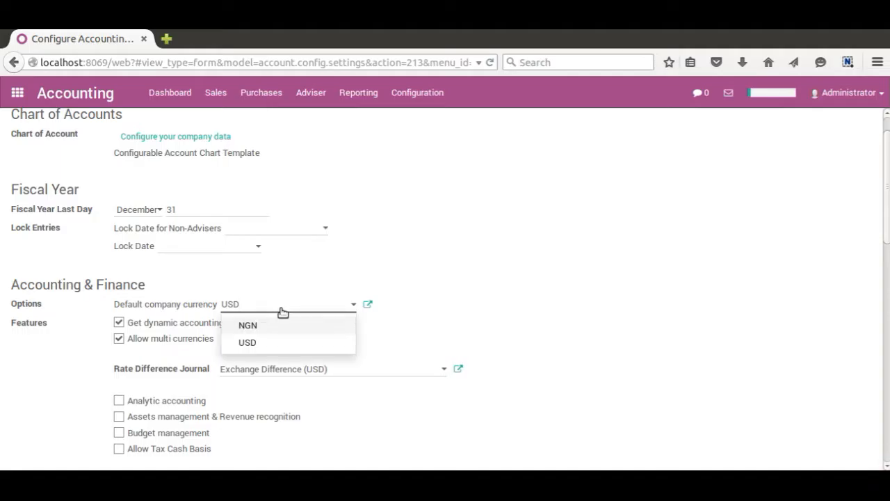
{"action": "left_click", "coordinate": [248, 325]}
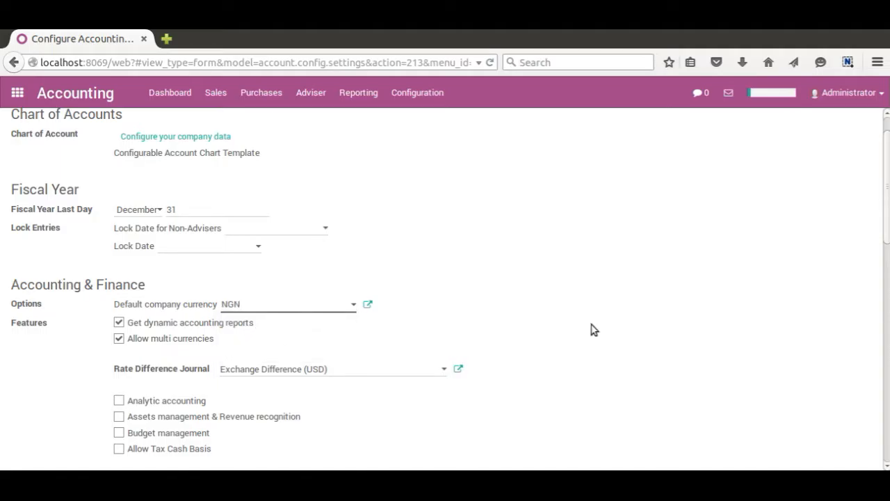
{"action": "scroll", "coordinate": [536, 310], "scroll_direction": "up", "scroll_amount": 1}
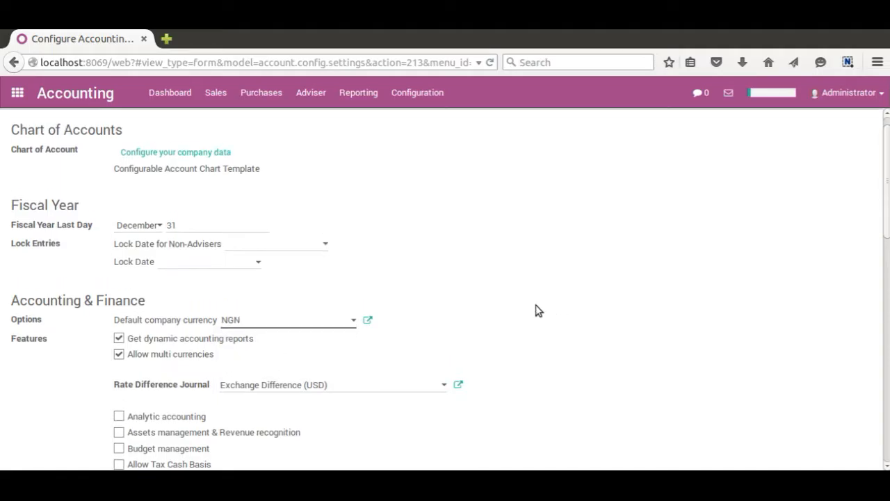
{"action": "left_click", "coordinate": [29, 121]}
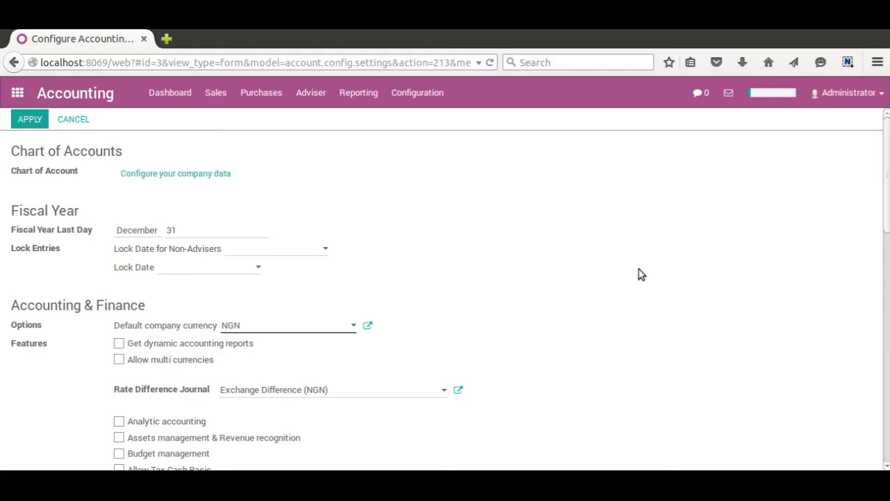
Step: Open the Currencies list and search for the usd currency to check its active status
{"action": "left_click", "coordinate": [421, 96]}
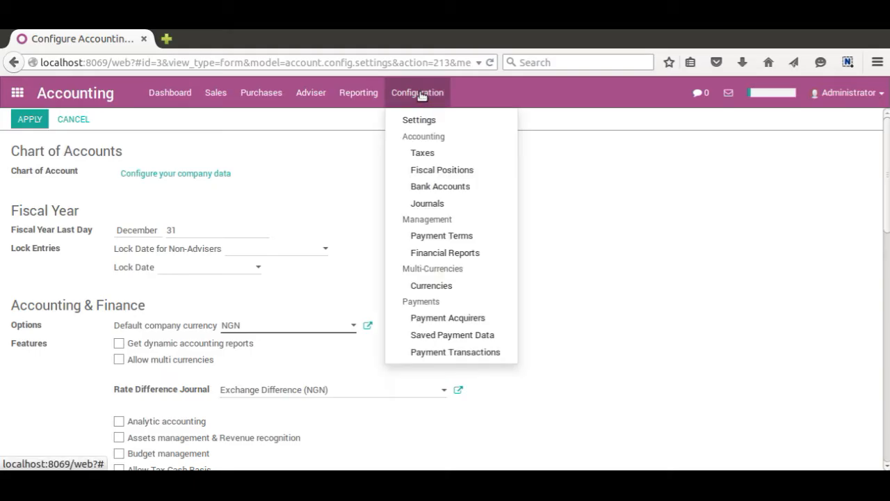
{"action": "left_click", "coordinate": [431, 286]}
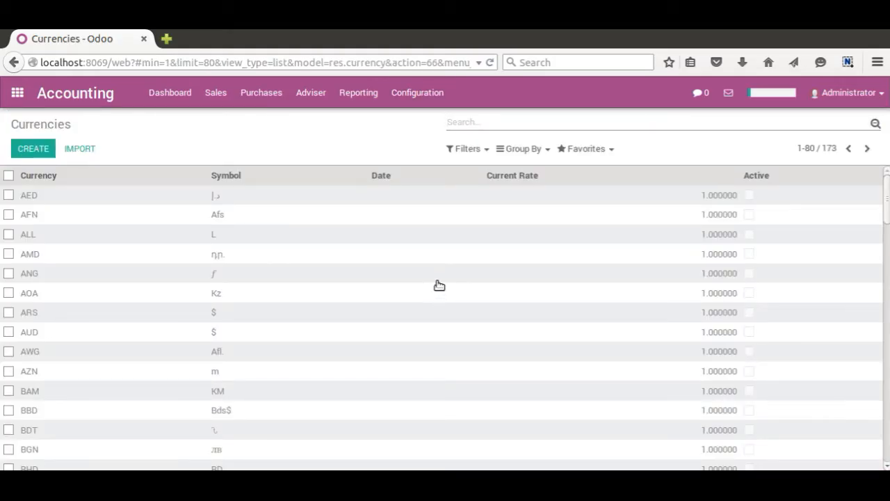
{"action": "left_click", "coordinate": [473, 122]}
{"action": "type", "text": "us"}
{"action": "type", "text": "d"}
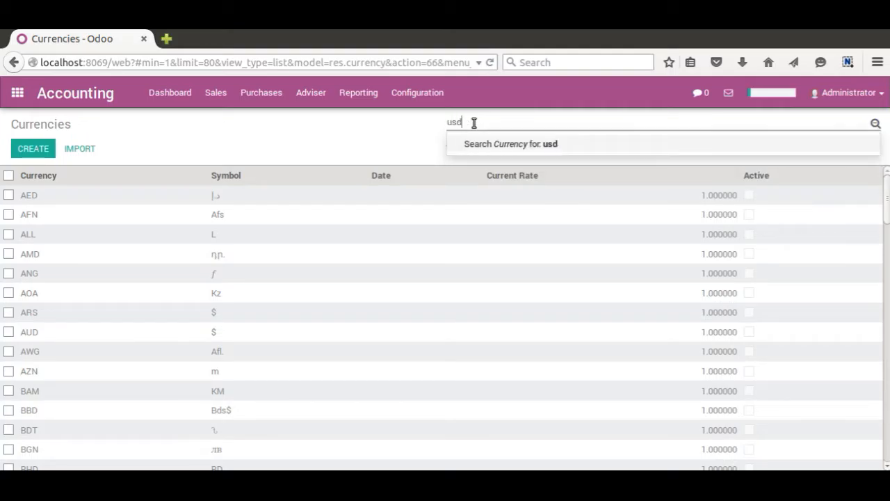
{"action": "left_click", "coordinate": [477, 145]}
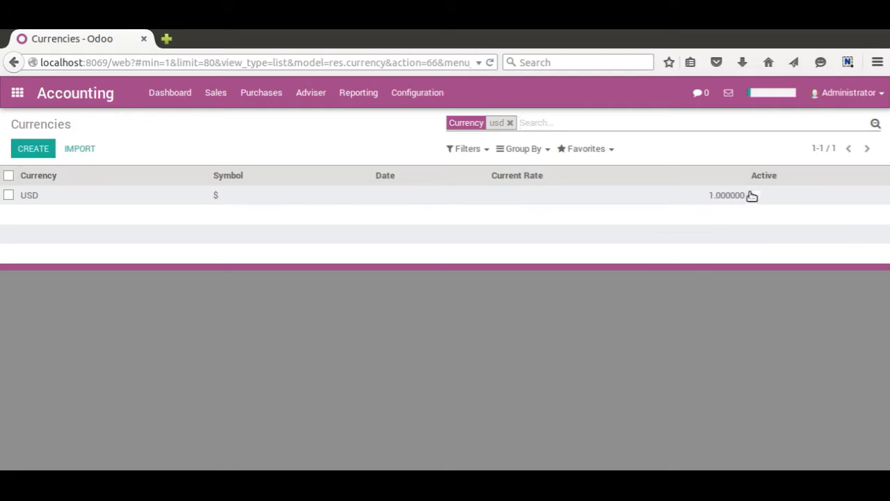
Step: Open the USD record, view its currency rates, and return to the Currencies list
{"action": "left_click", "coordinate": [172, 200]}
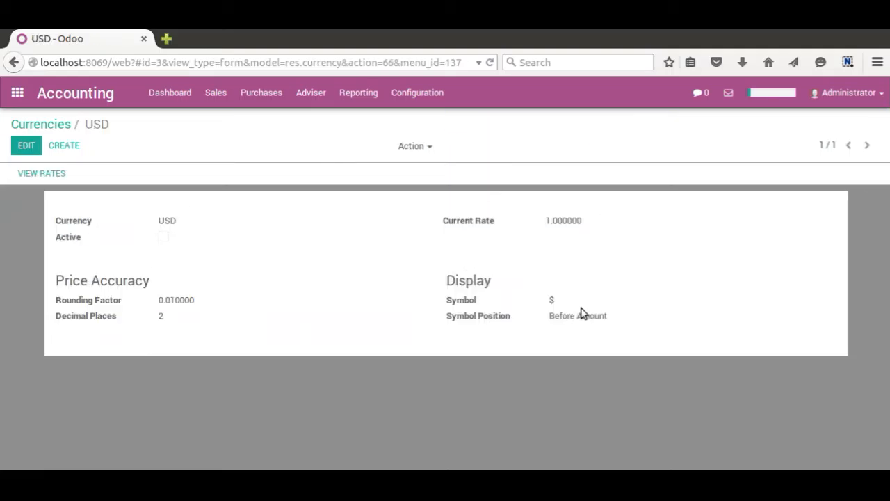
{"action": "left_click", "coordinate": [48, 174]}
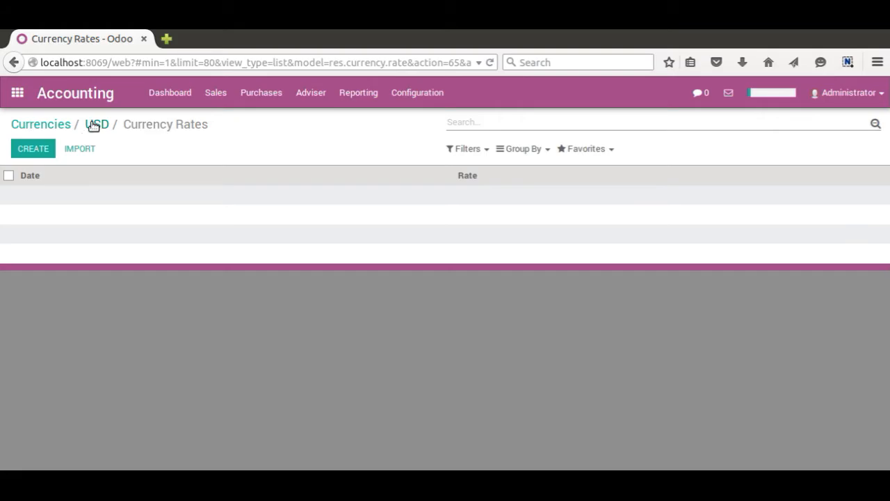
{"action": "left_click", "coordinate": [59, 128]}
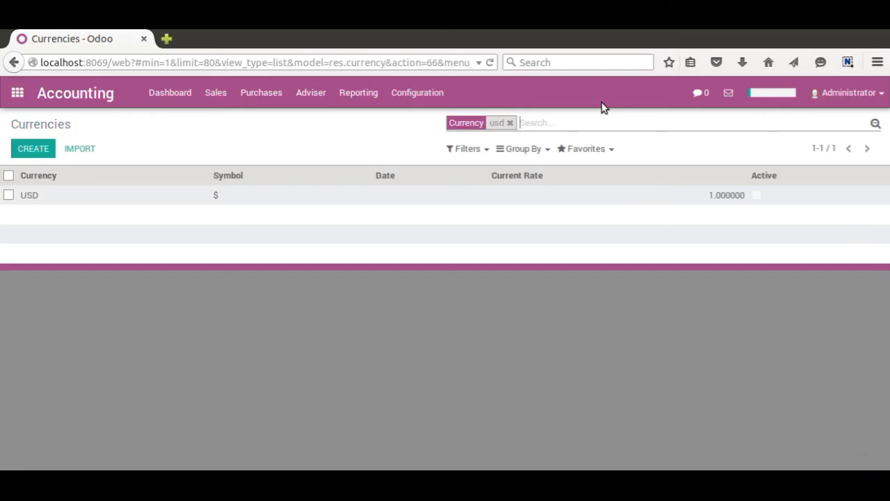
Step: Replace the usd filter with a currency search for ngn and open the NGN record
{"action": "left_click", "coordinate": [511, 123]}
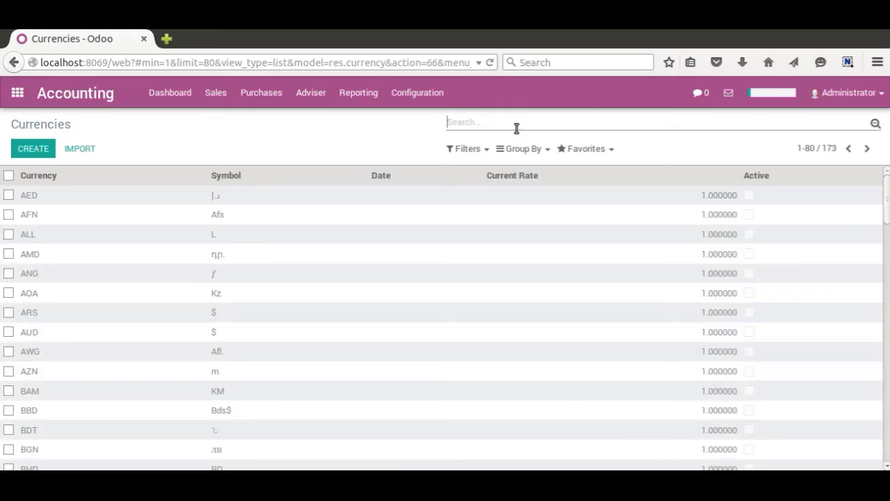
{"action": "type", "text": "ngn"}
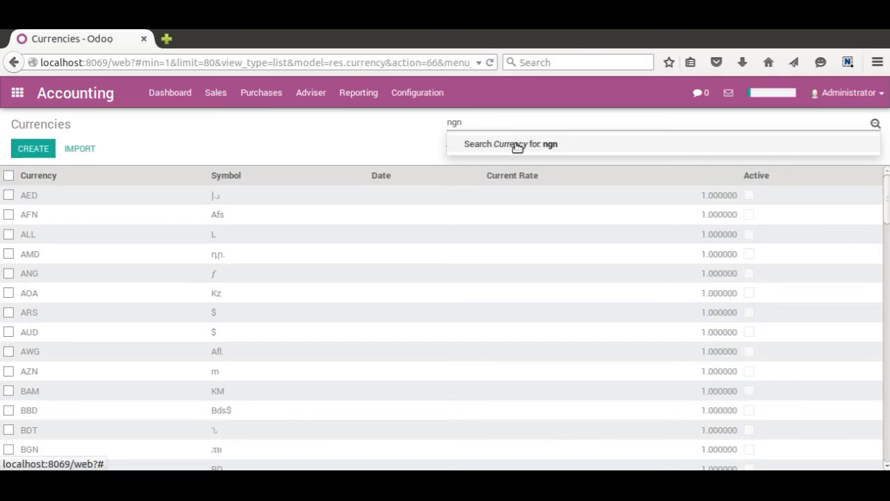
{"action": "left_click", "coordinate": [516, 144]}
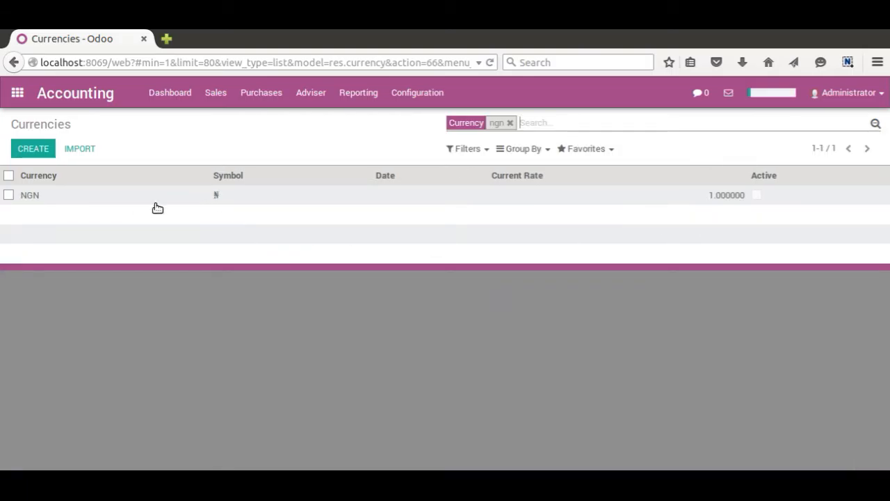
{"action": "left_click", "coordinate": [134, 204]}
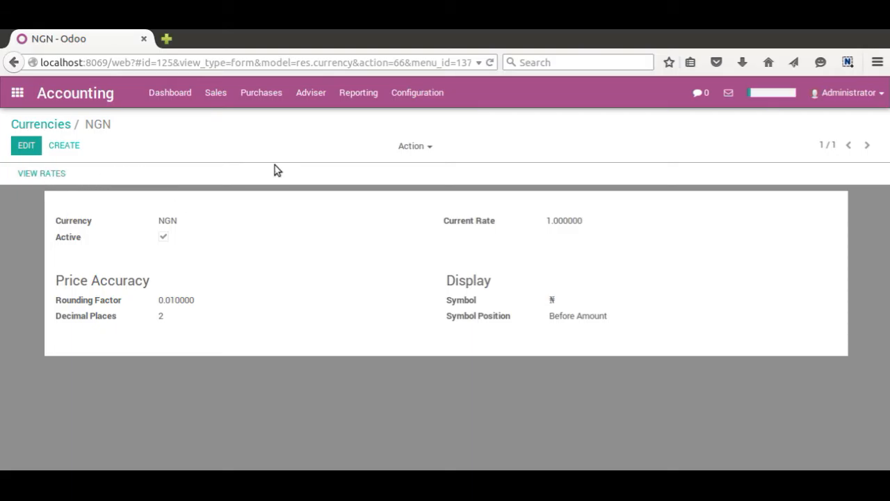
Step: Create a currency rate of 400 for NGN, save it, and return to the Currencies list
{"action": "left_click", "coordinate": [38, 179]}
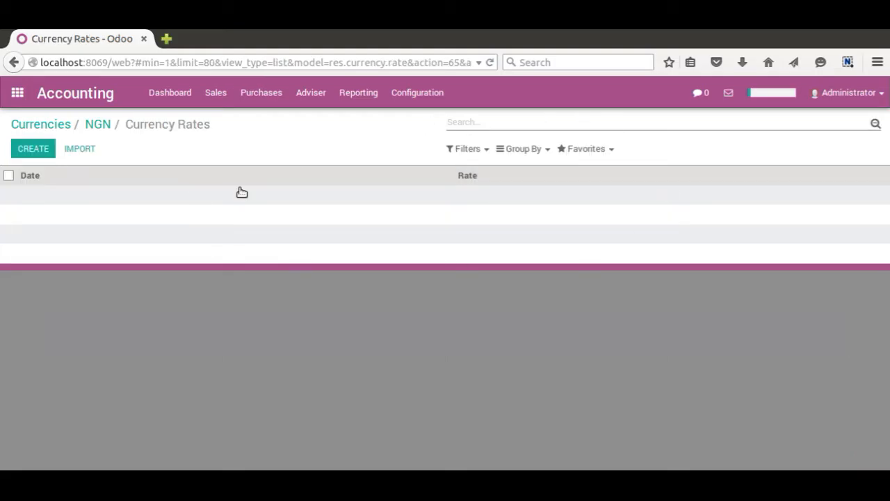
{"action": "left_click", "coordinate": [39, 156]}
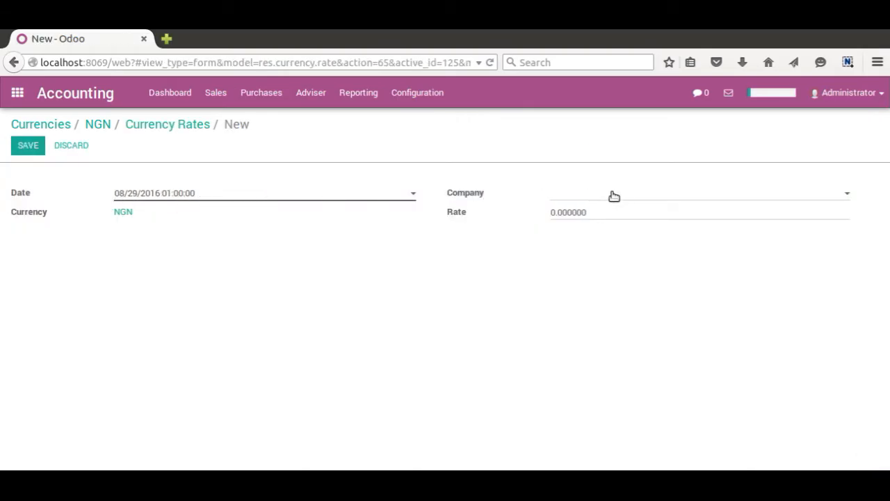
{"action": "left_click", "coordinate": [598, 213]}
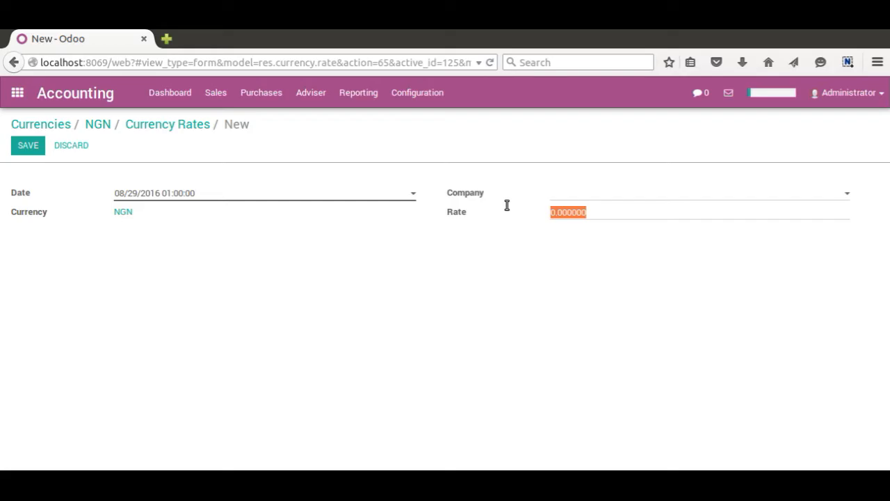
{"action": "type", "text": "400"}
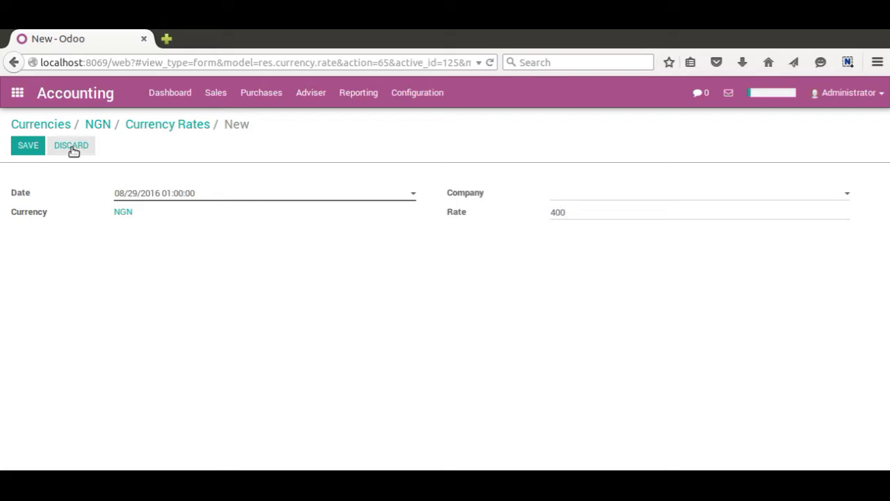
{"action": "left_click", "coordinate": [32, 153]}
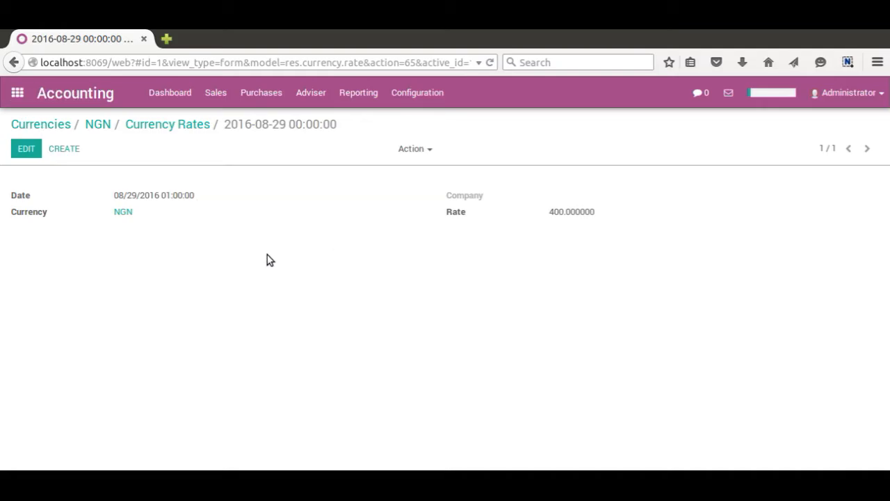
{"action": "left_click", "coordinate": [41, 124]}
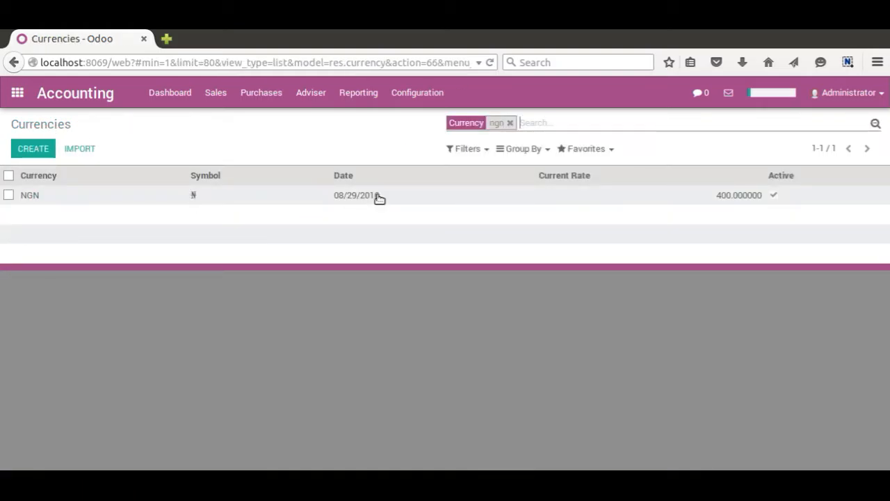
Step: Reload the full Currencies list, search for the eur currency, and open the EUR record
{"action": "left_click", "coordinate": [423, 100]}
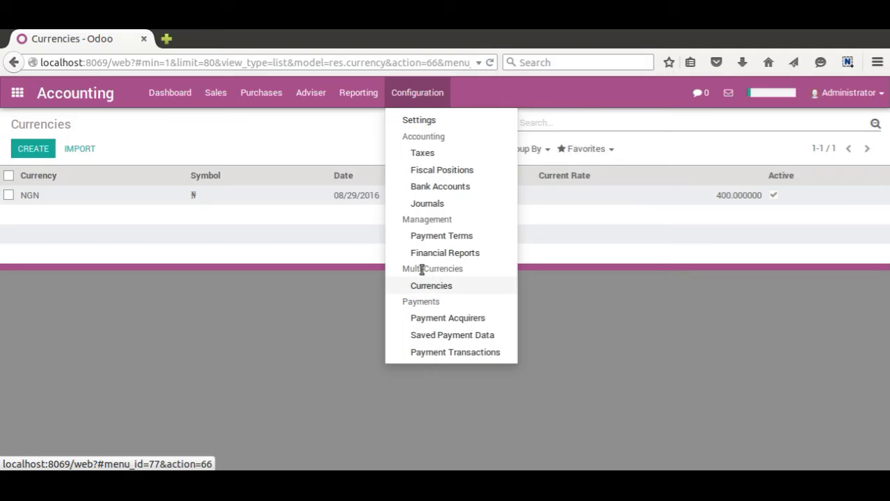
{"action": "left_click", "coordinate": [445, 289]}
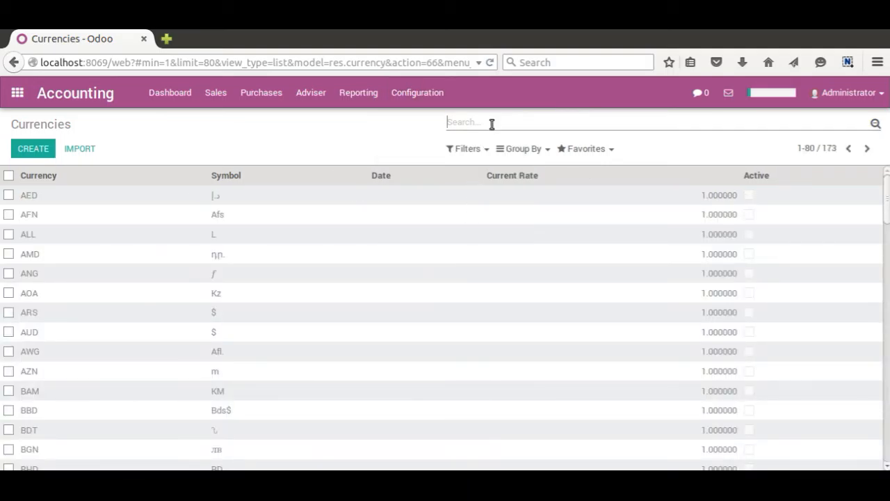
{"action": "type", "text": "eur"}
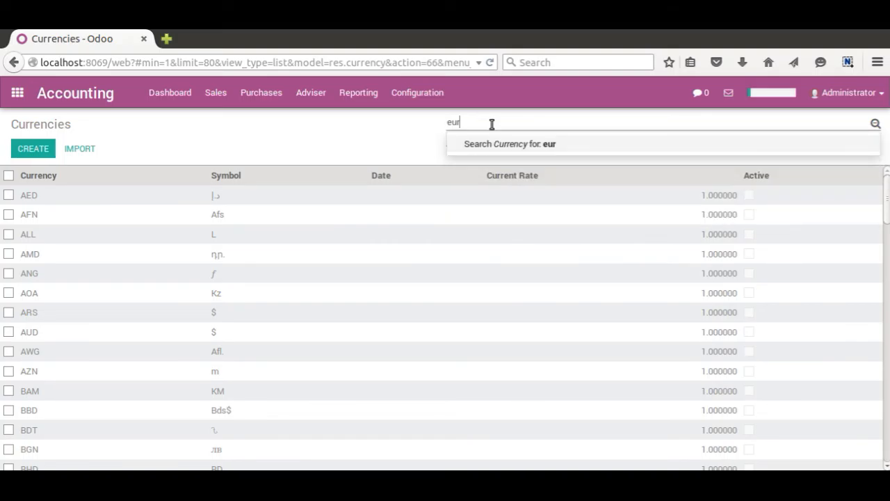
{"action": "left_click", "coordinate": [497, 147]}
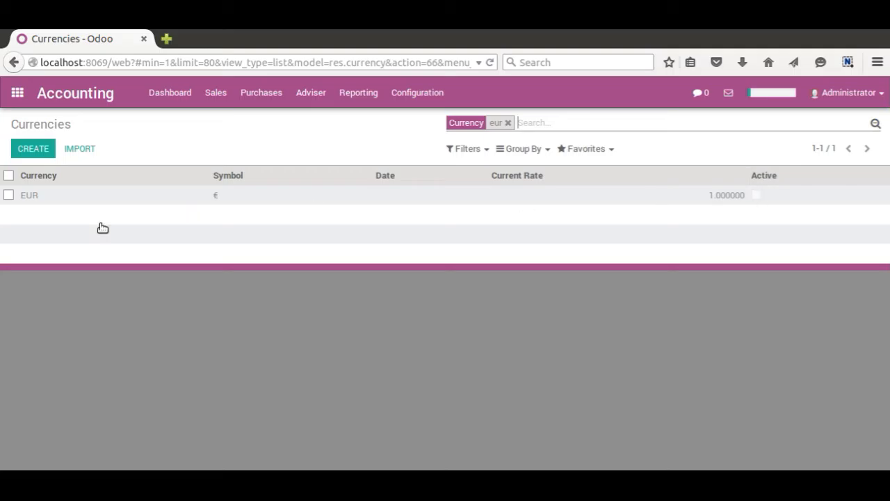
{"action": "left_click", "coordinate": [62, 202]}
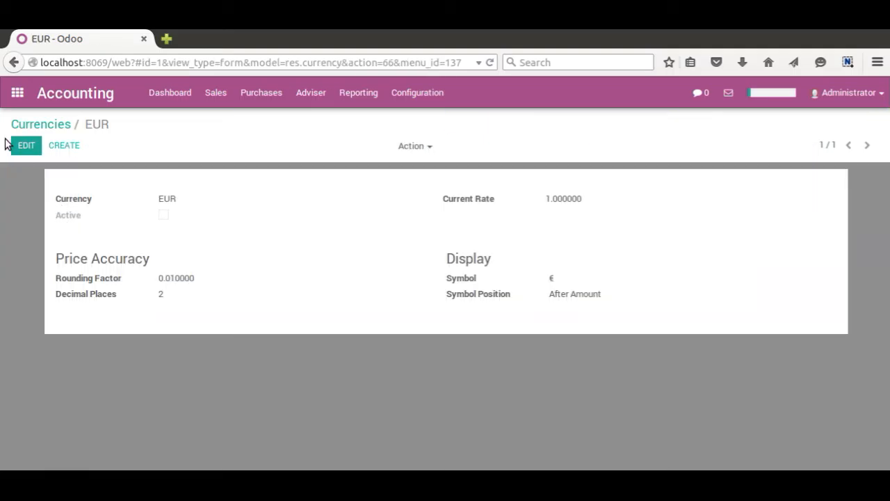
Step: Mark the EUR currency as active and save the record
{"action": "left_click", "coordinate": [28, 146]}
{"action": "left_click", "coordinate": [164, 217]}
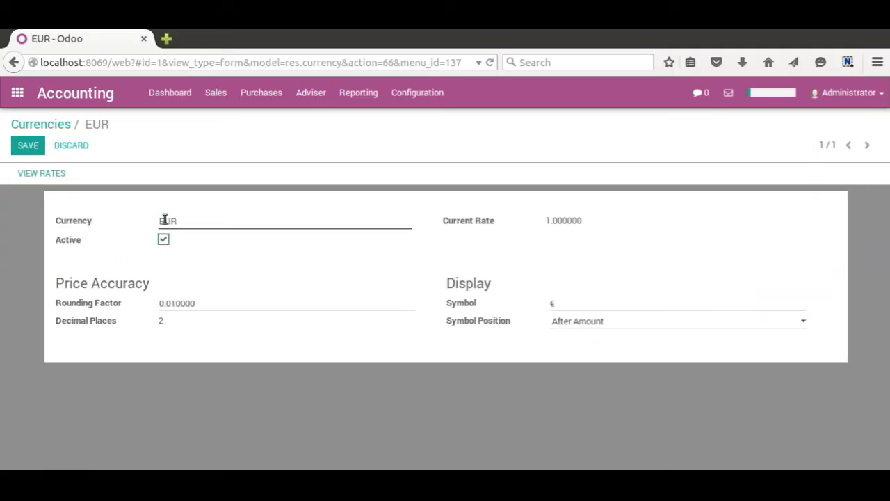
{"action": "left_click", "coordinate": [27, 145]}
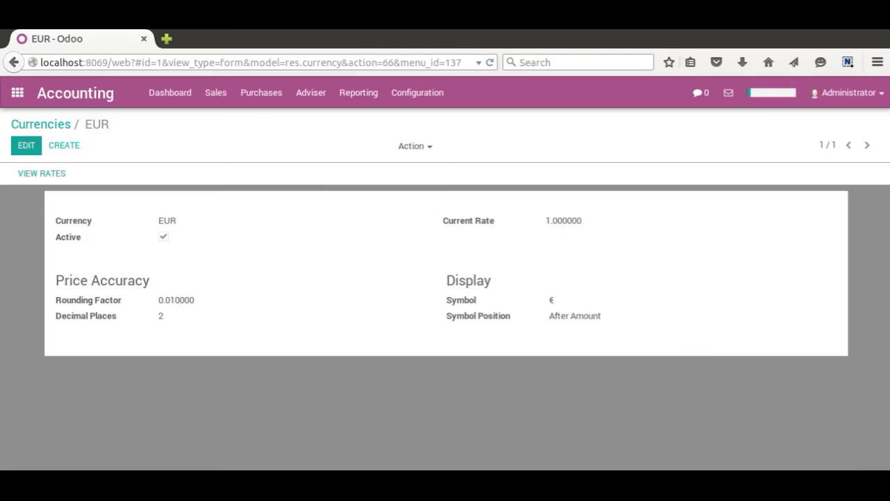
Step: Create a currency rate of 0.892857 for EUR, save it, and return to the Currencies list
{"action": "left_click", "coordinate": [44, 174]}
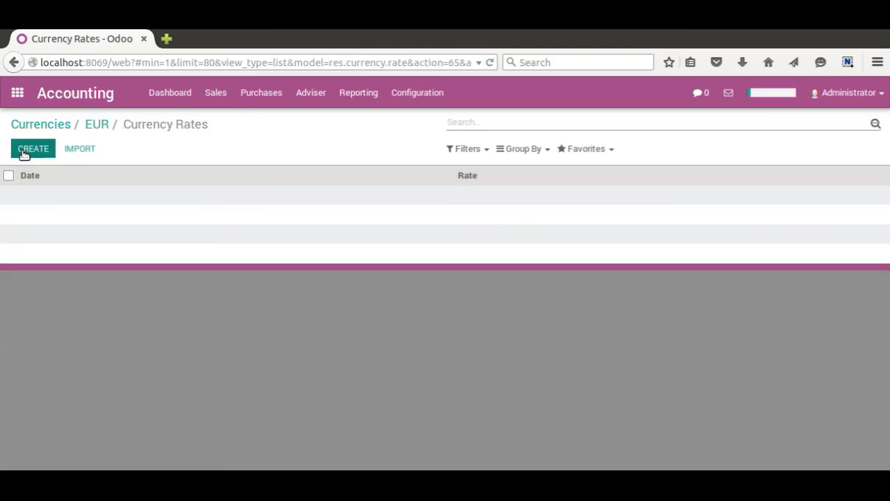
{"action": "left_click", "coordinate": [31, 154]}
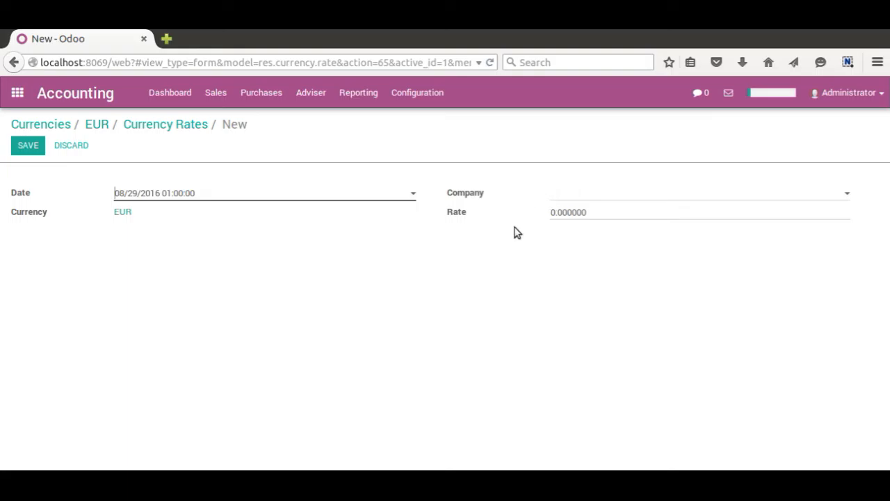
{"action": "left_click", "coordinate": [564, 211]}
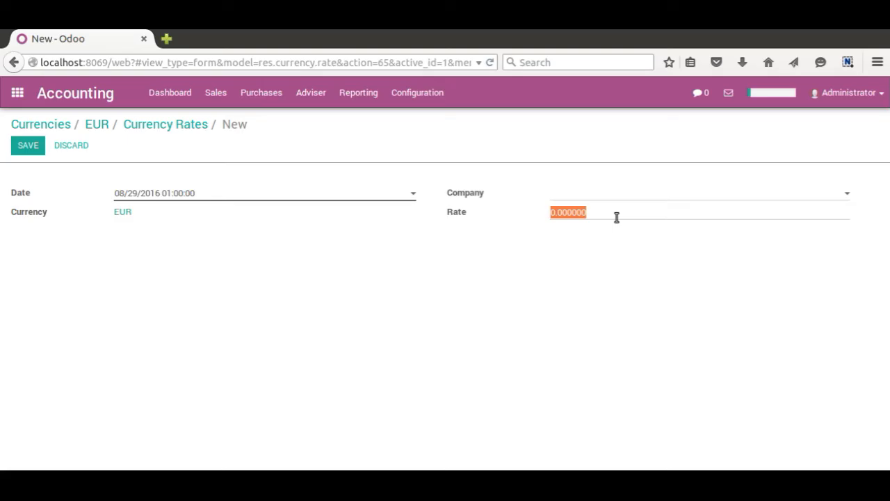
{"action": "type", "text": "1/1.12"}
{"action": "left_click", "coordinate": [589, 209]}
{"action": "left_click_drag", "start_coordinate": [556, 205], "coordinate": [510, 193]}
{"action": "type", "text": "0."}
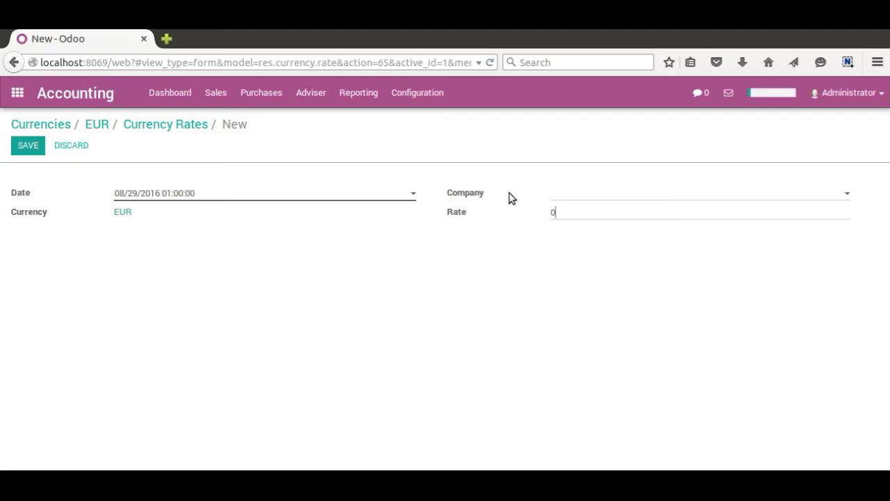
{"action": "type", "text": "892857"}
{"action": "left_click", "coordinate": [28, 145]}
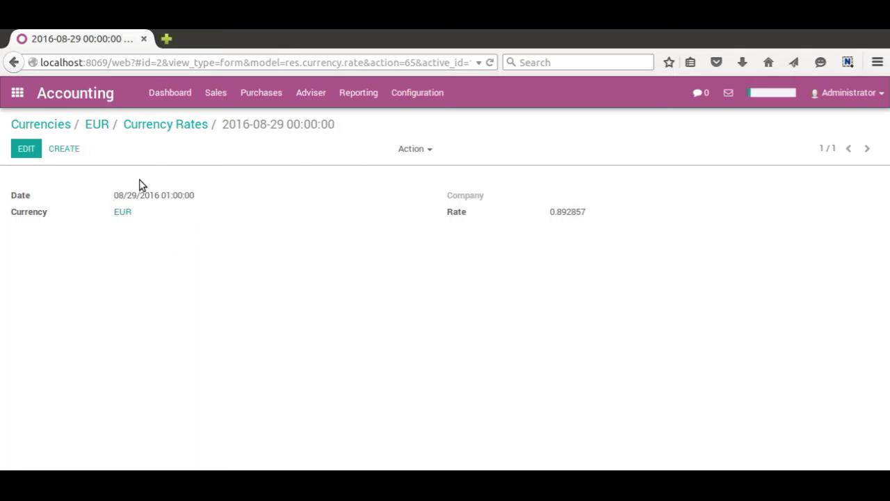
{"action": "left_click", "coordinate": [97, 126]}
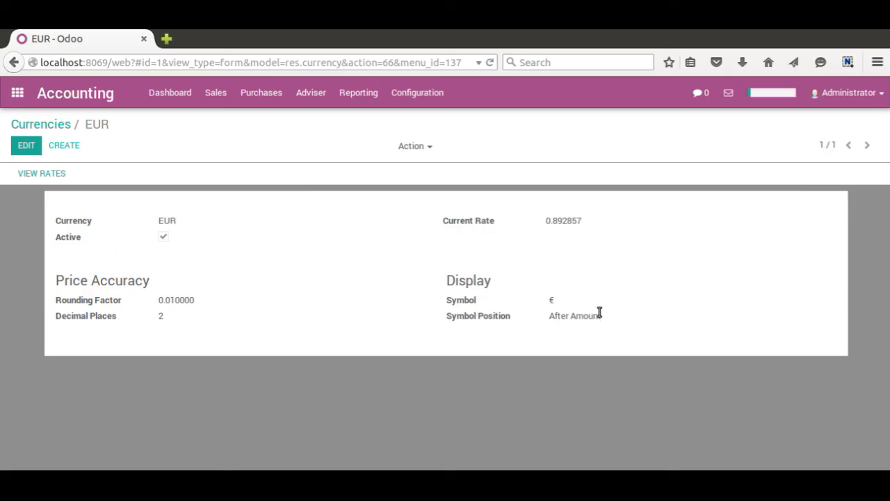
{"action": "left_click", "coordinate": [53, 126]}
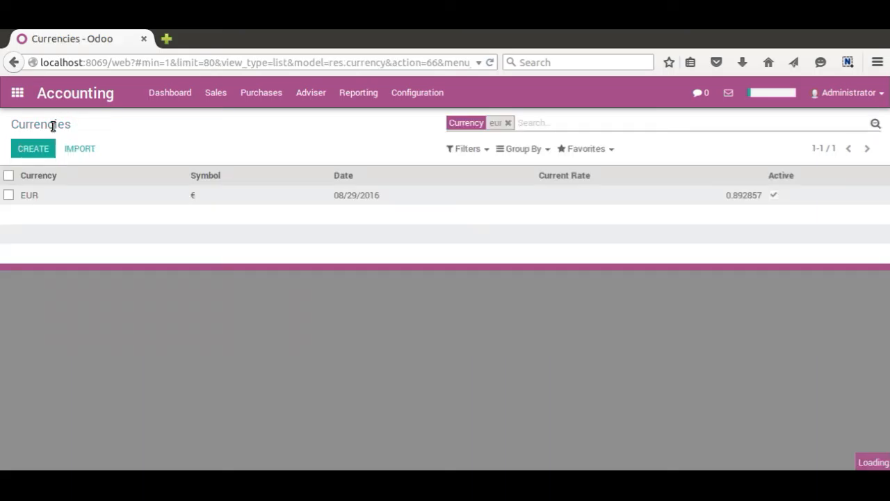
Step: Replace the eur filter with a currency search for usd and open the USD record
{"action": "left_click", "coordinate": [507, 123]}
{"action": "type", "text": "usd"}
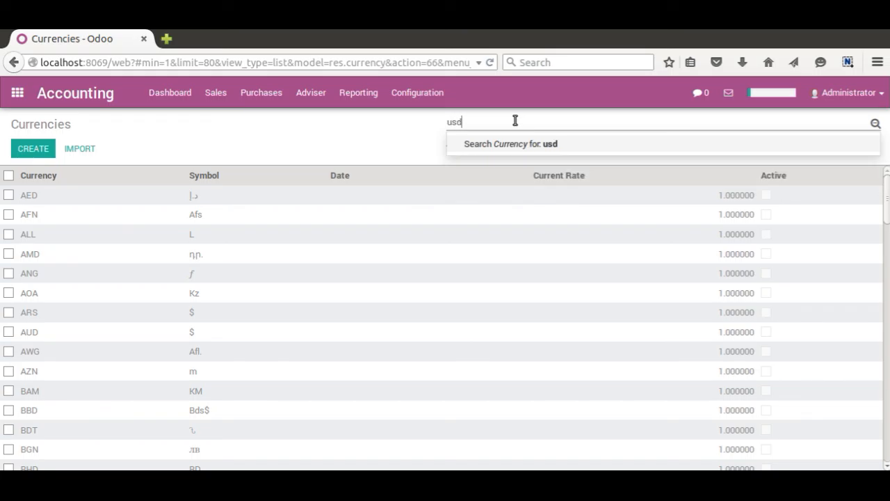
{"action": "key", "text": "Return"}
{"action": "left_click", "coordinate": [146, 199]}
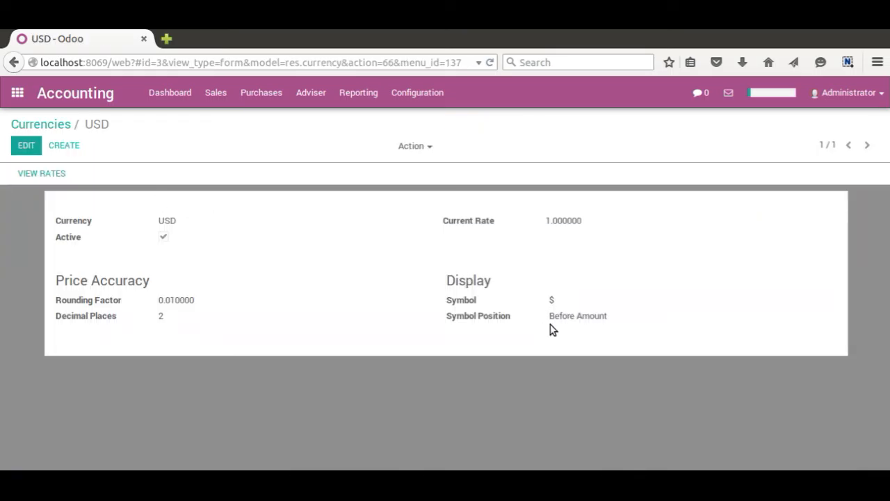